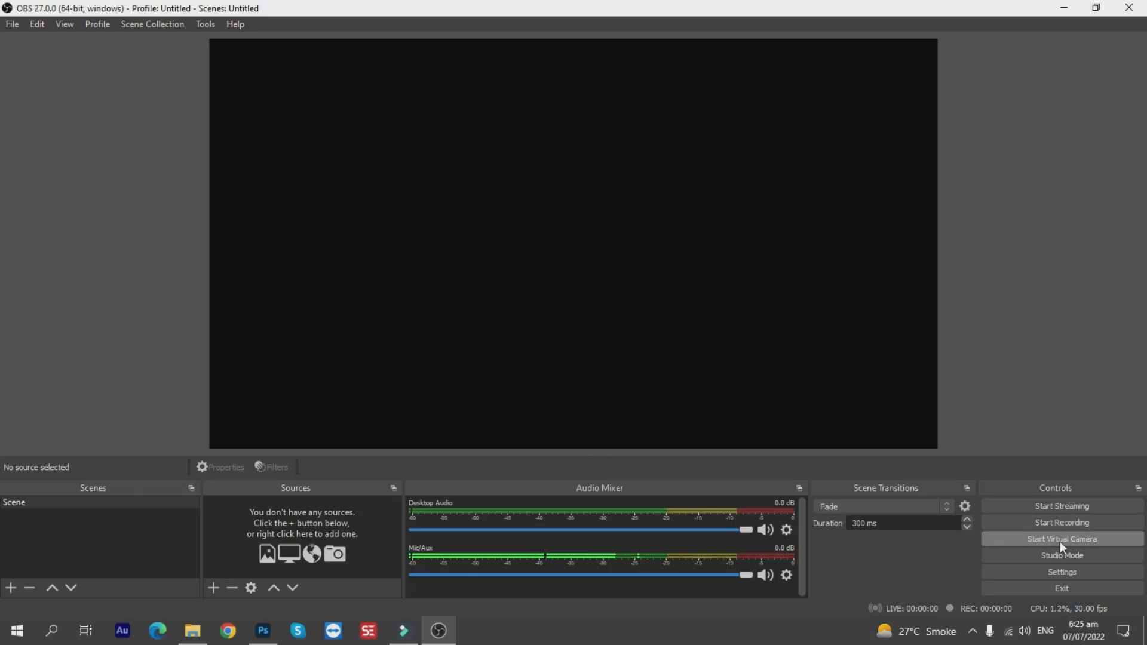
Step: Change OBS's base canvas resolution from 1920x1080 to portrait 1080x1920 and apply it
{"action": "left_click", "coordinate": [1067, 571]}
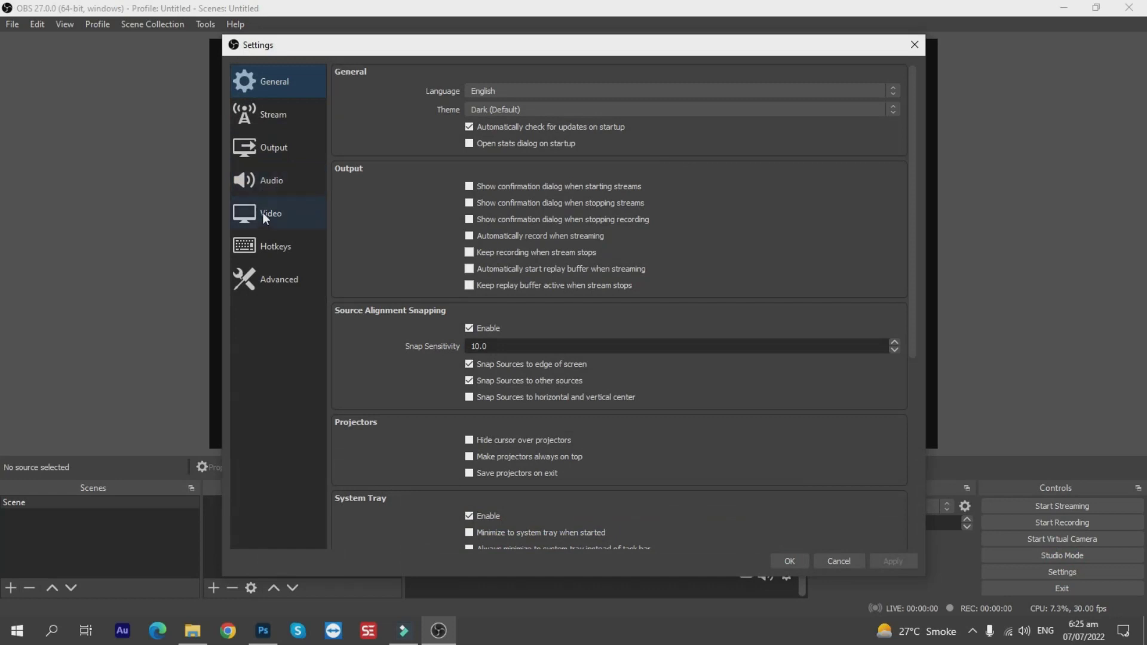
{"action": "left_click", "coordinate": [264, 219]}
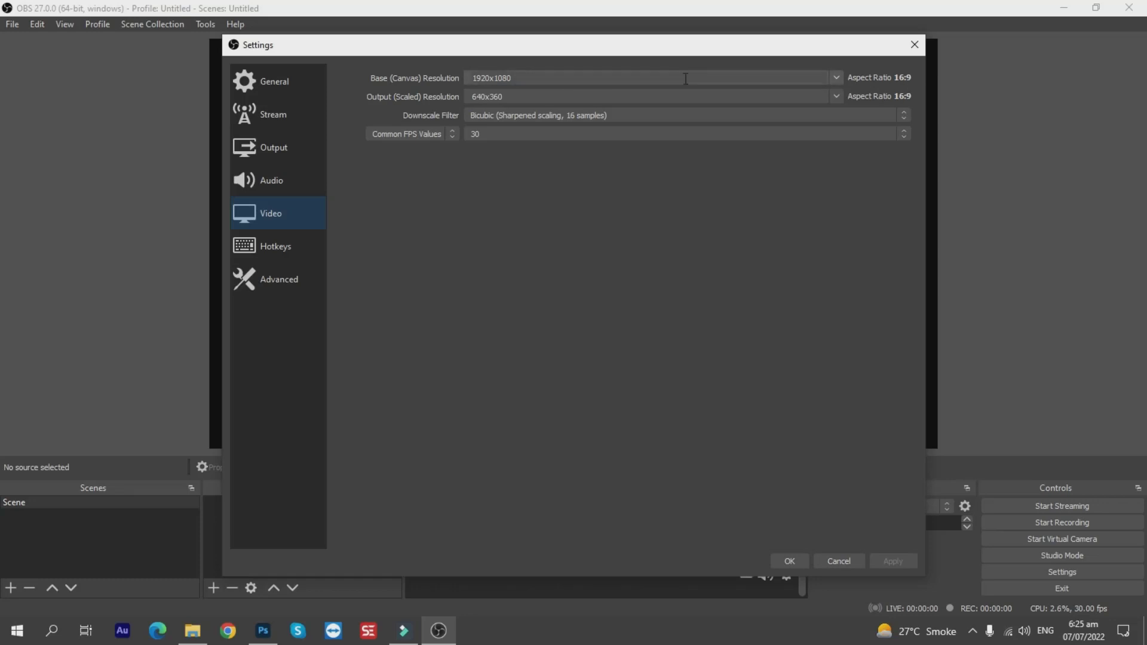
{"action": "left_click_drag", "start_coordinate": [530, 79], "coordinate": [456, 81]}
{"action": "type", "text": "1080"}
{"action": "type", "text": "x1920"}
{"action": "left_click", "coordinate": [898, 567]}
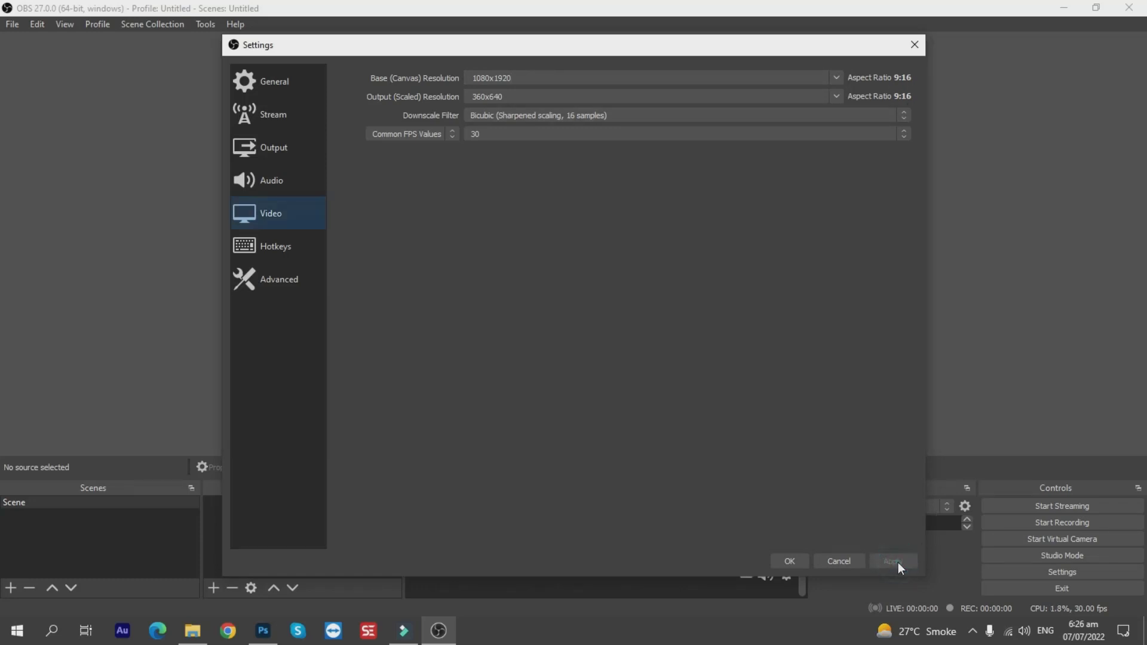
Step: Add a Window Capture source of the Photoshop 2021 window to the OBS scene
{"action": "left_click", "coordinate": [794, 564]}
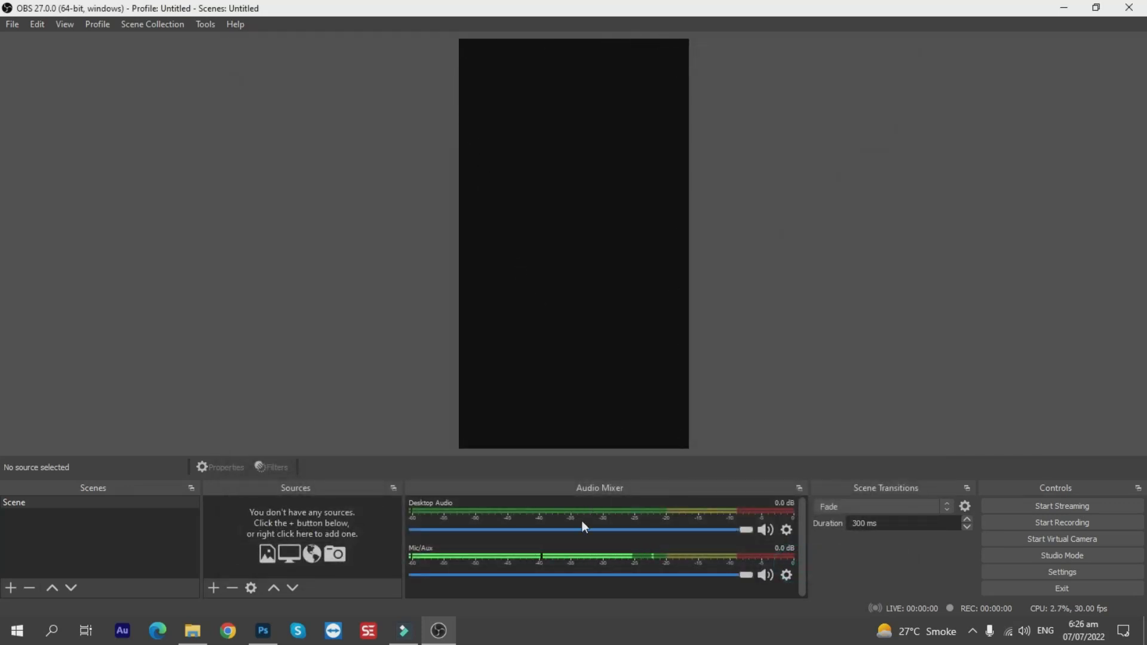
{"action": "left_click", "coordinate": [265, 635]}
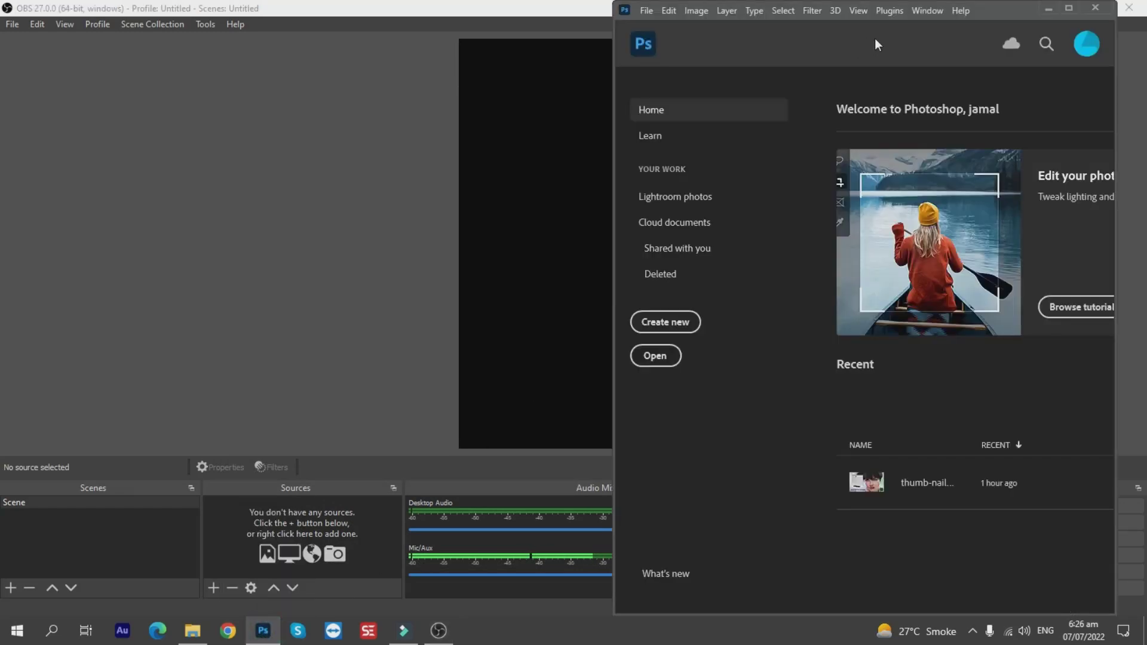
{"action": "left_click", "coordinate": [346, 154]}
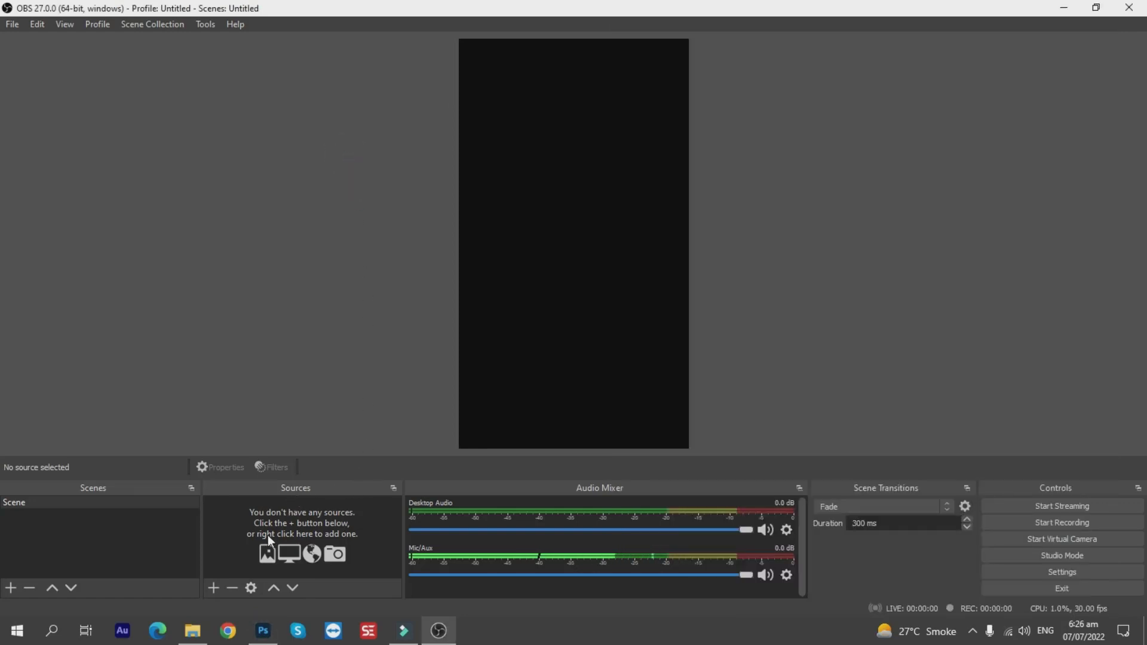
{"action": "left_click", "coordinate": [213, 587]}
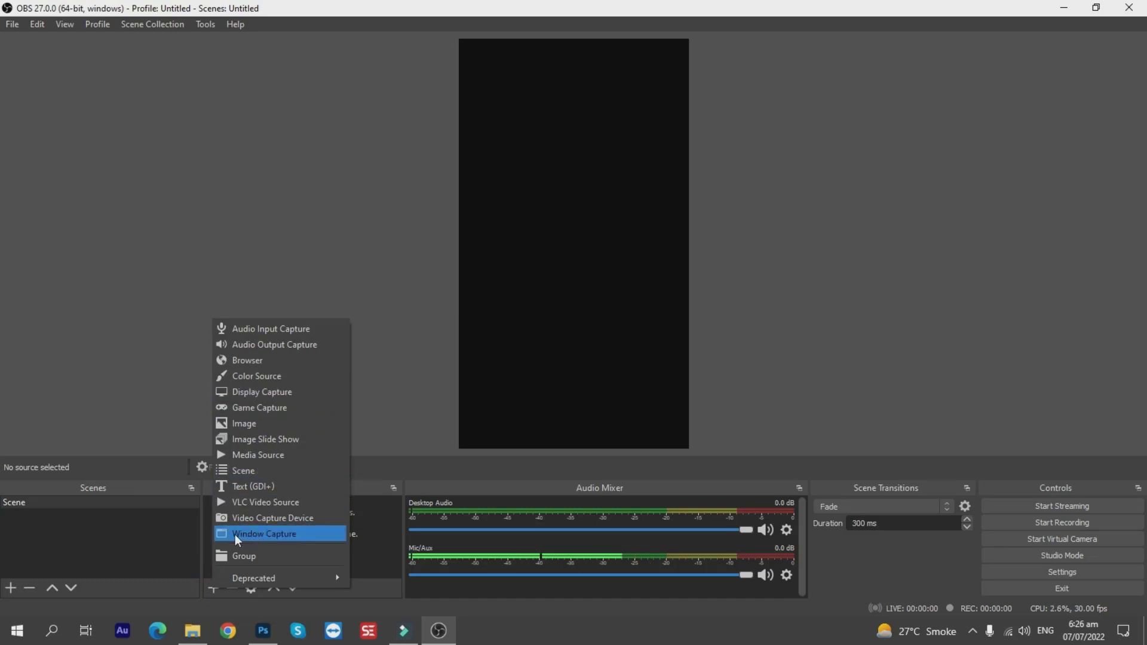
{"action": "left_click", "coordinate": [282, 533]}
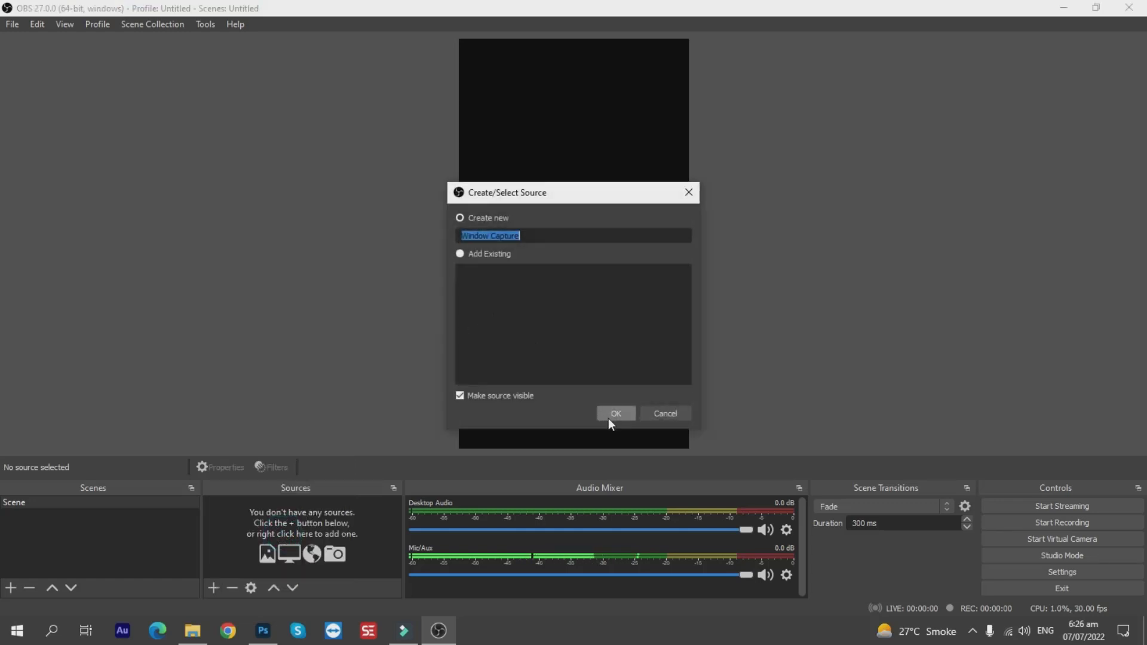
{"action": "left_click", "coordinate": [611, 416]}
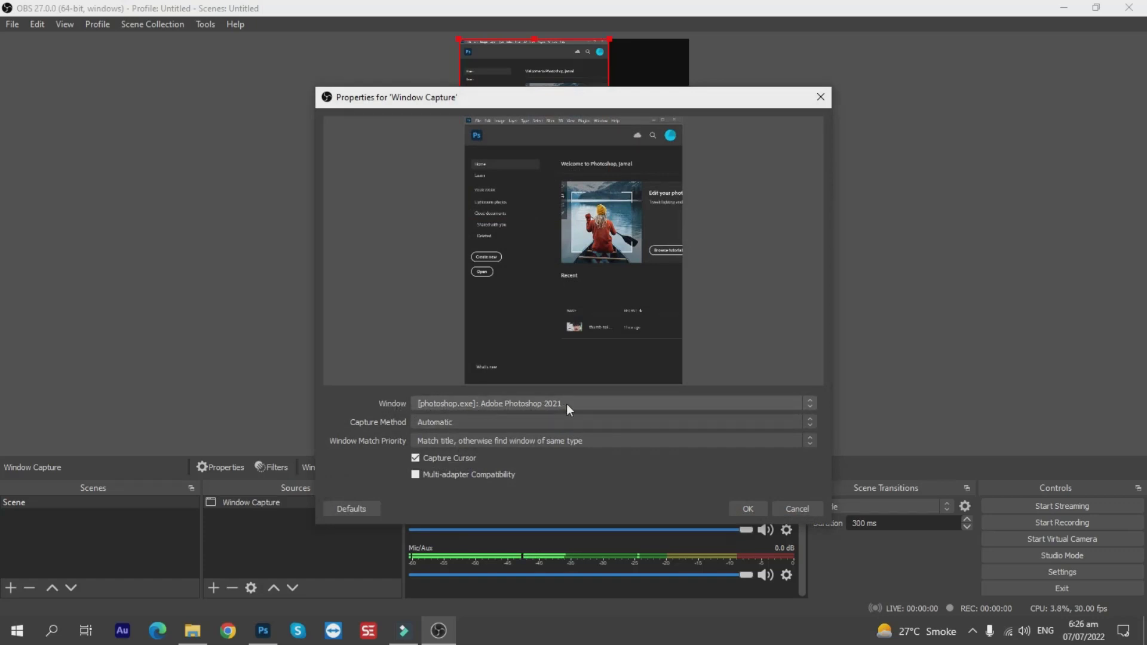
{"action": "left_click", "coordinate": [747, 510]}
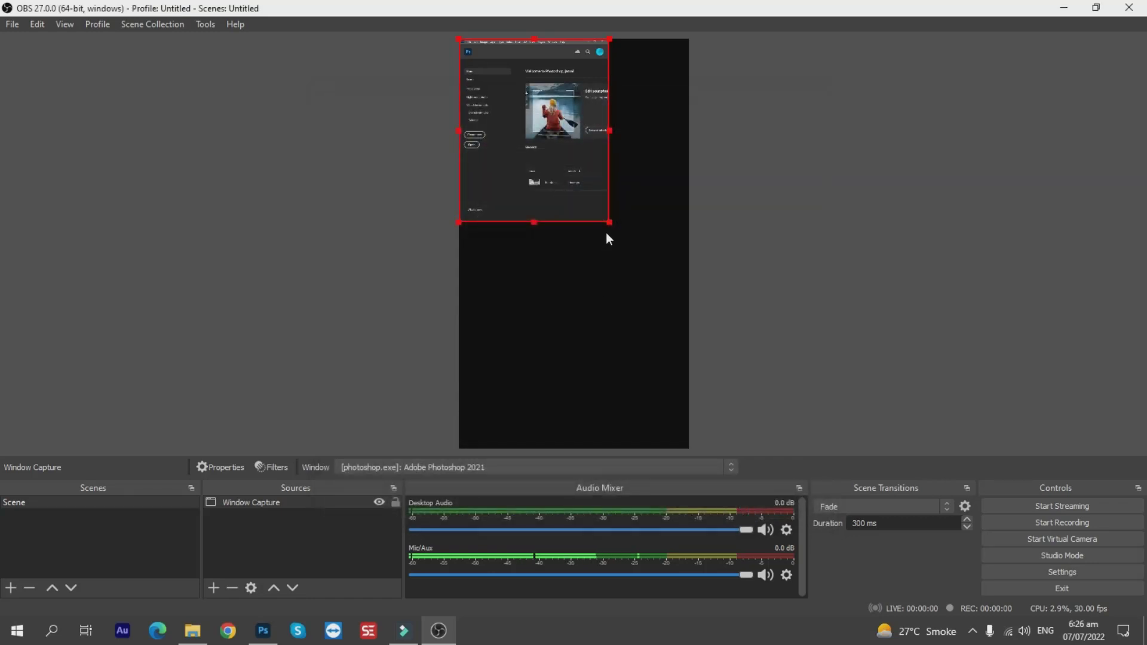
Step: Stretch the Photoshop capture to fill the portrait canvas and restore OBS to a smaller window
{"action": "left_click_drag", "start_coordinate": [607, 222], "coordinate": [690, 319]}
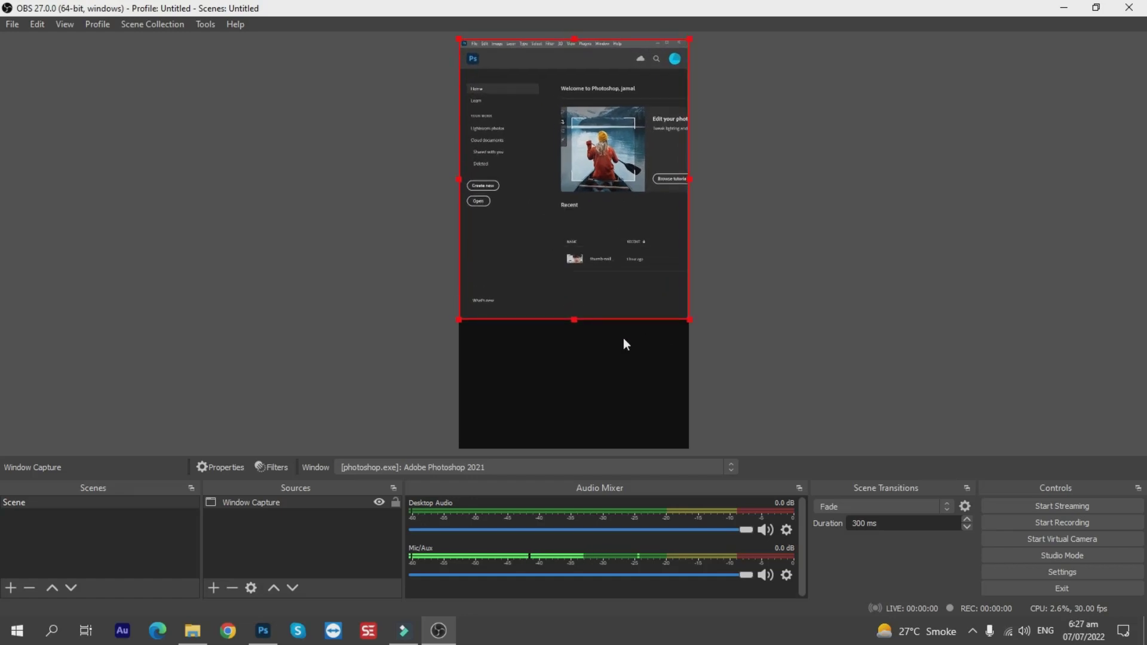
{"action": "left_click_drag", "start_coordinate": [575, 320], "coordinate": [574, 448]}
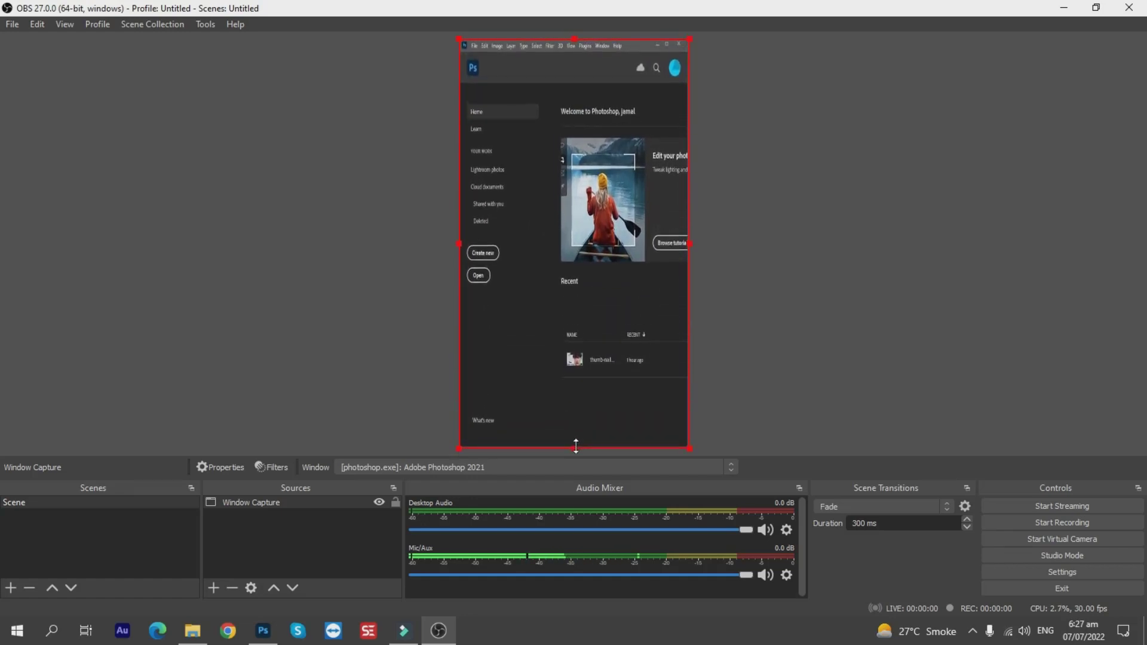
{"action": "left_click", "coordinate": [1098, 10]}
{"action": "left_click_drag", "start_coordinate": [633, 39], "coordinate": [595, 37]}
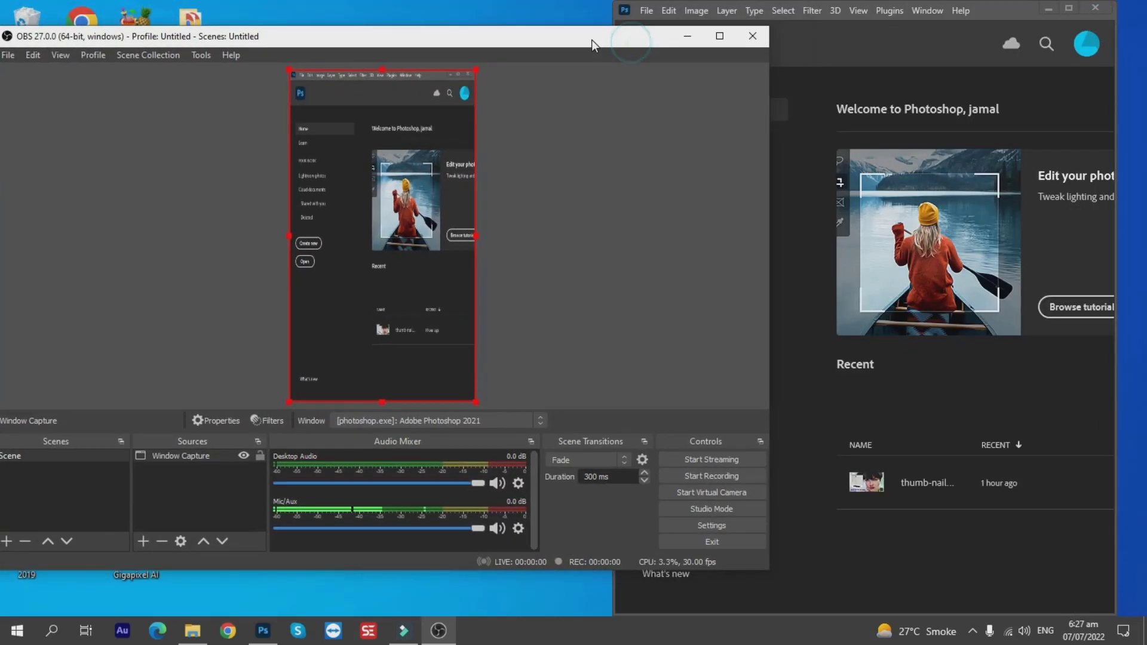
{"action": "left_click", "coordinate": [812, 11]}
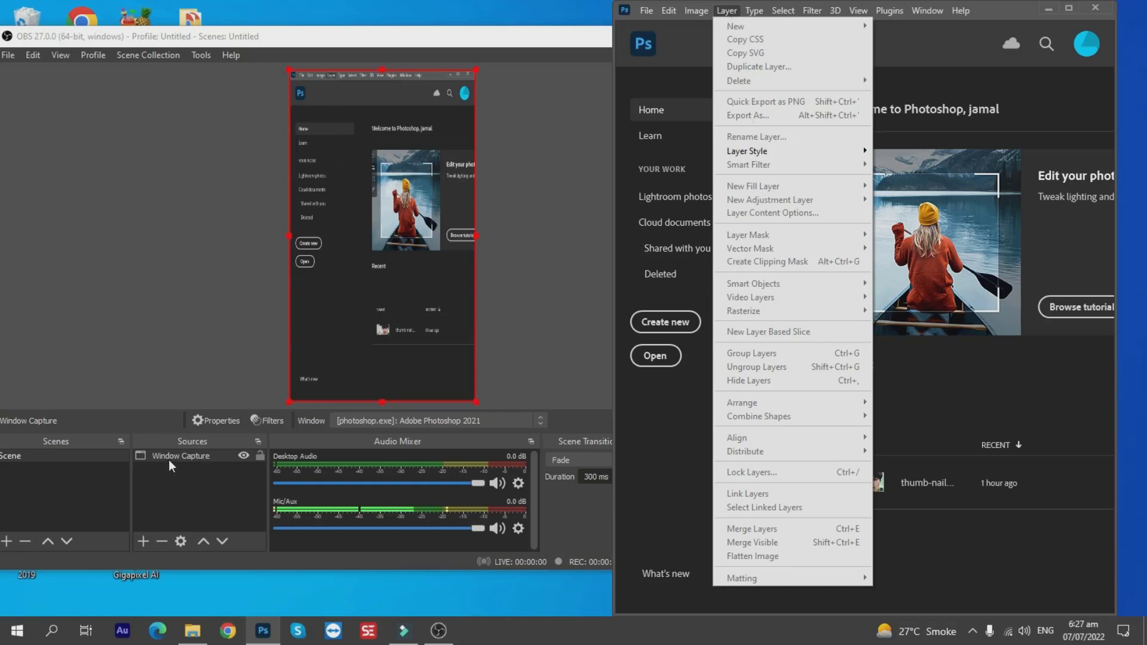
{"action": "left_click", "coordinate": [142, 540]}
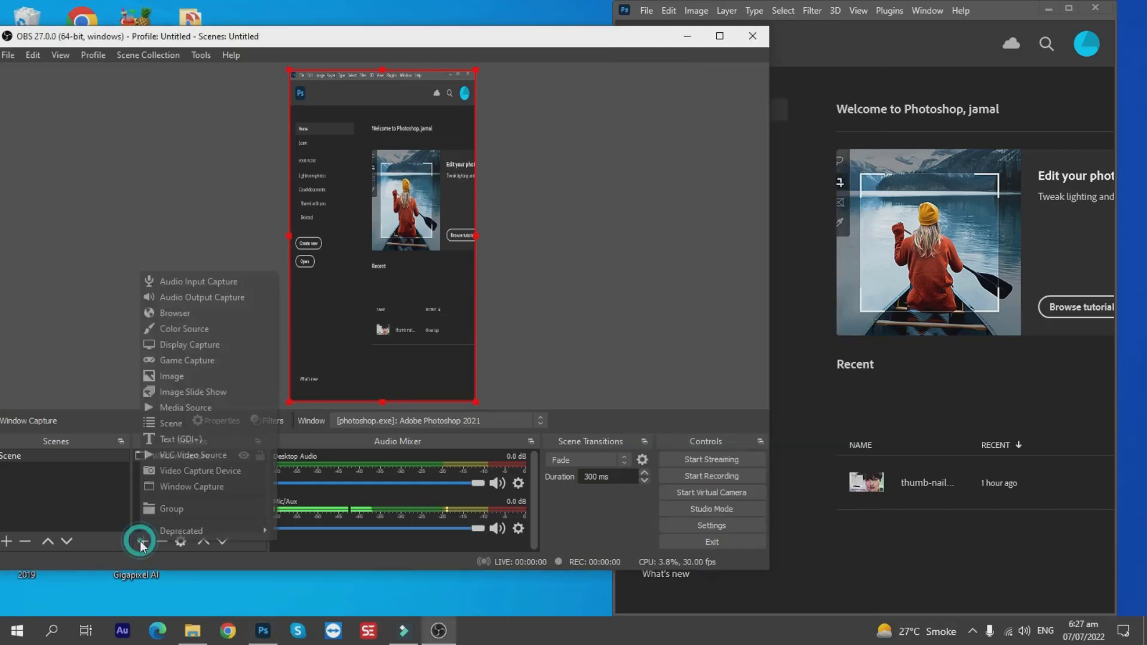
Step: Add a Display Capture of the 1600x900 primary monitor, sized to fit the portrait canvas
{"action": "left_click", "coordinate": [197, 348]}
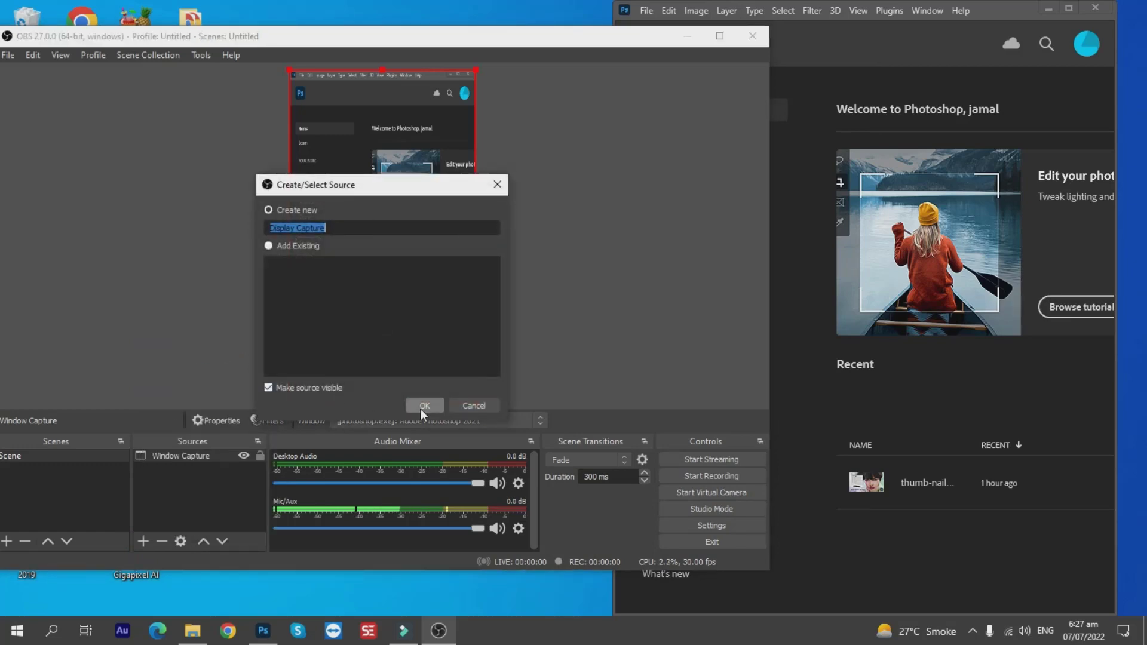
{"action": "left_click", "coordinate": [426, 405]}
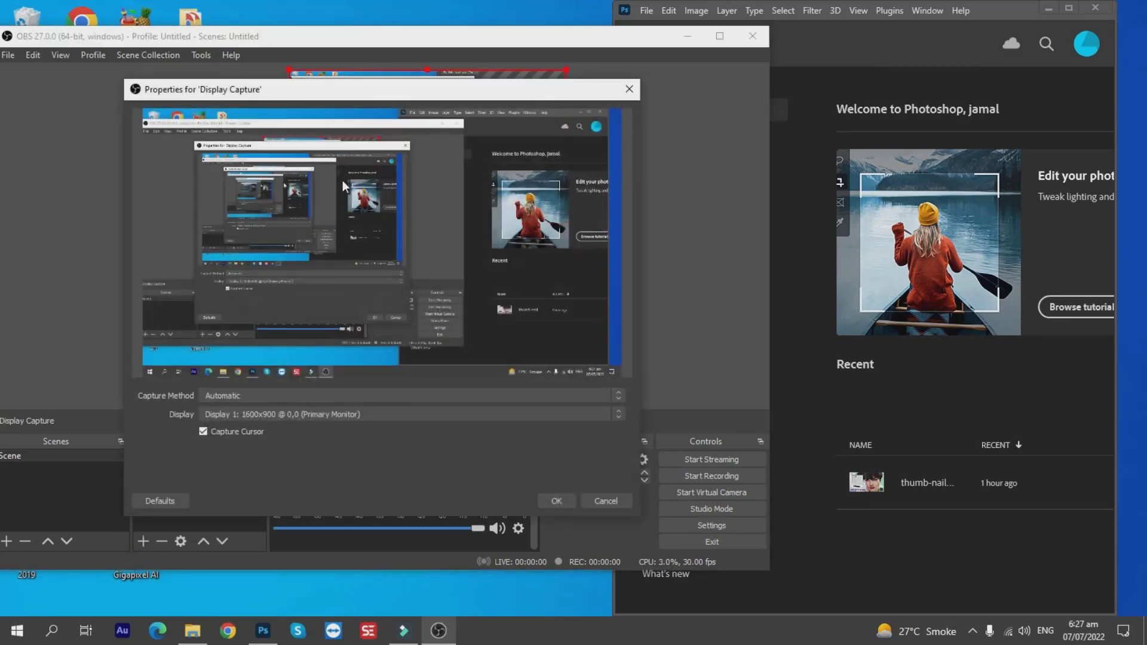
{"action": "left_click", "coordinate": [559, 502]}
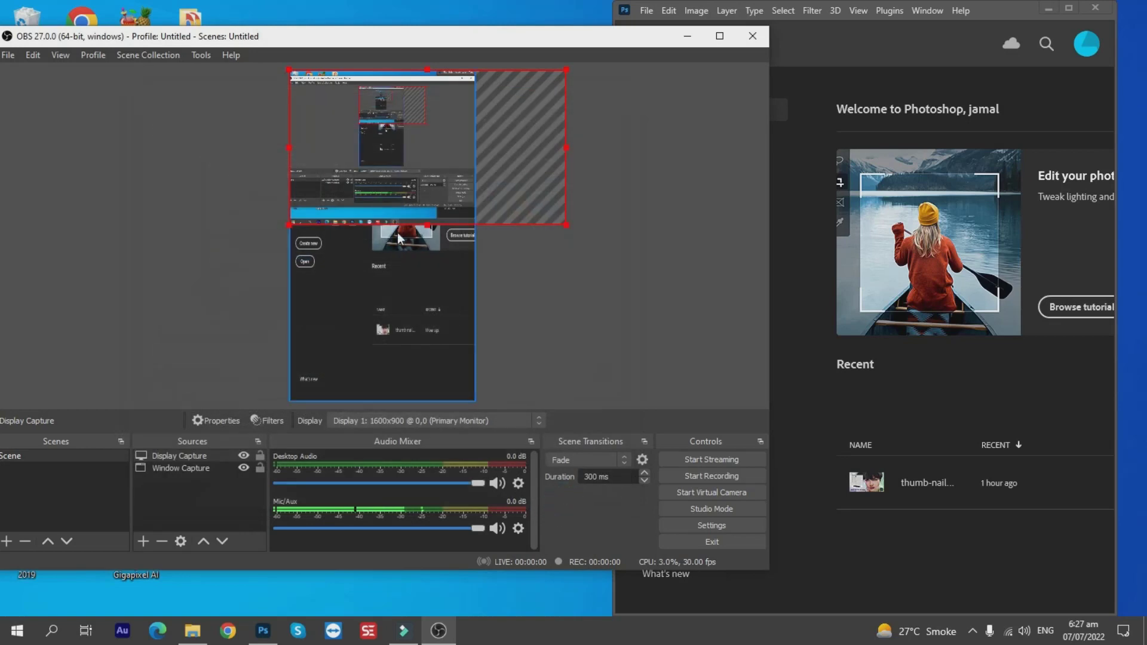
{"action": "mouse_move", "coordinate": [414, 225]}
{"action": "left_mouse_down"}
{"action": "mouse_move", "coordinate": [412, 242]}
{"action": "mouse_move", "coordinate": [416, 214]}
{"action": "mouse_move", "coordinate": [398, 396]}
{"action": "left_mouse_up"}
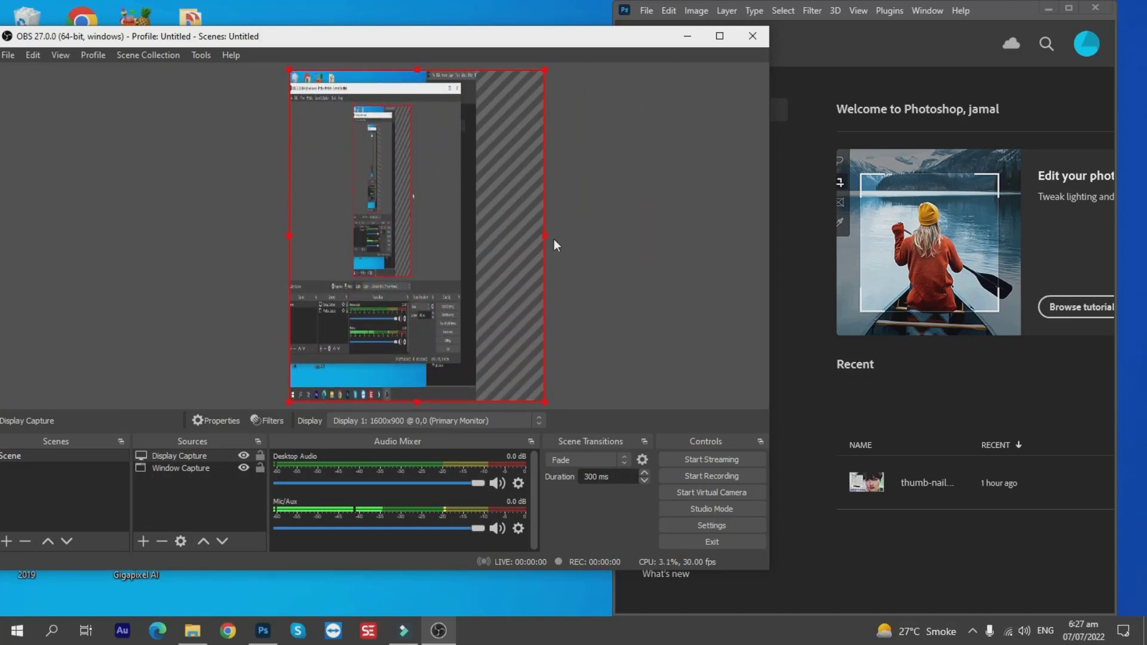
{"action": "left_click_drag", "start_coordinate": [544, 236], "coordinate": [480, 232]}
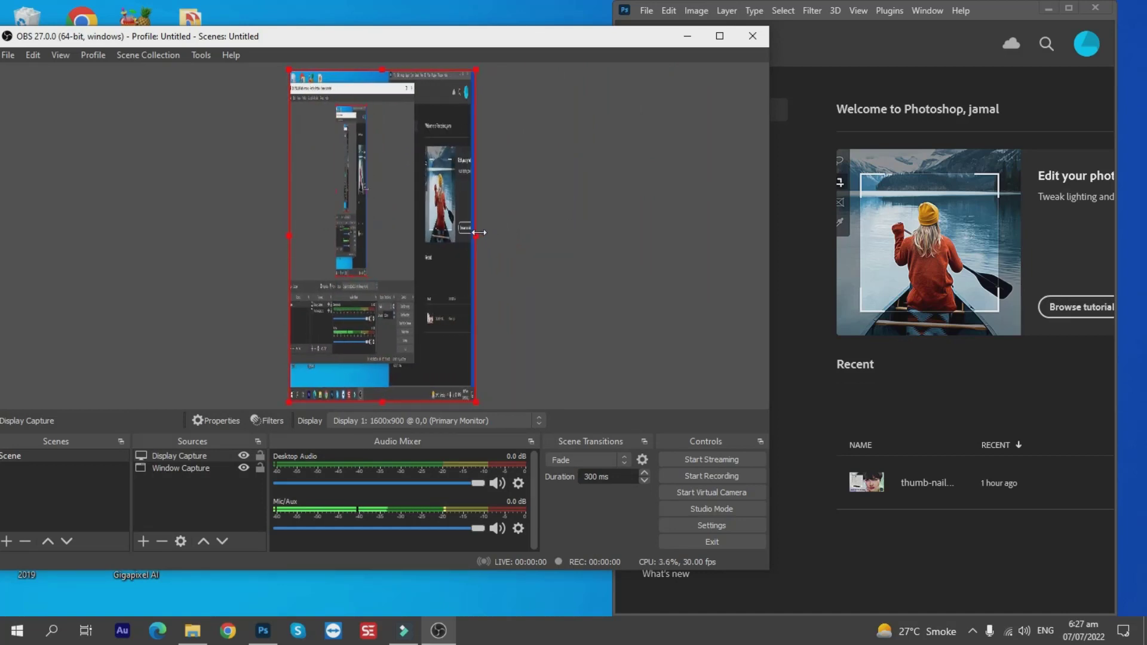
{"action": "left_click", "coordinate": [819, 12]}
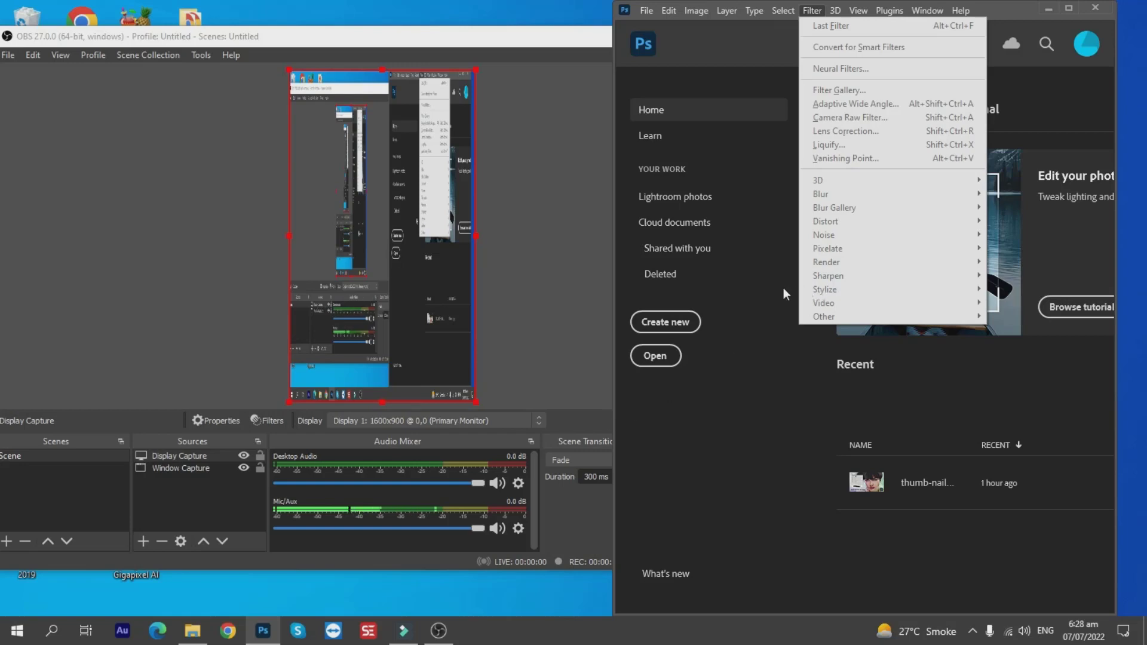
Step: Dismiss Photoshop's Filter menu and bring OBS back in front
{"action": "left_click", "coordinate": [765, 47]}
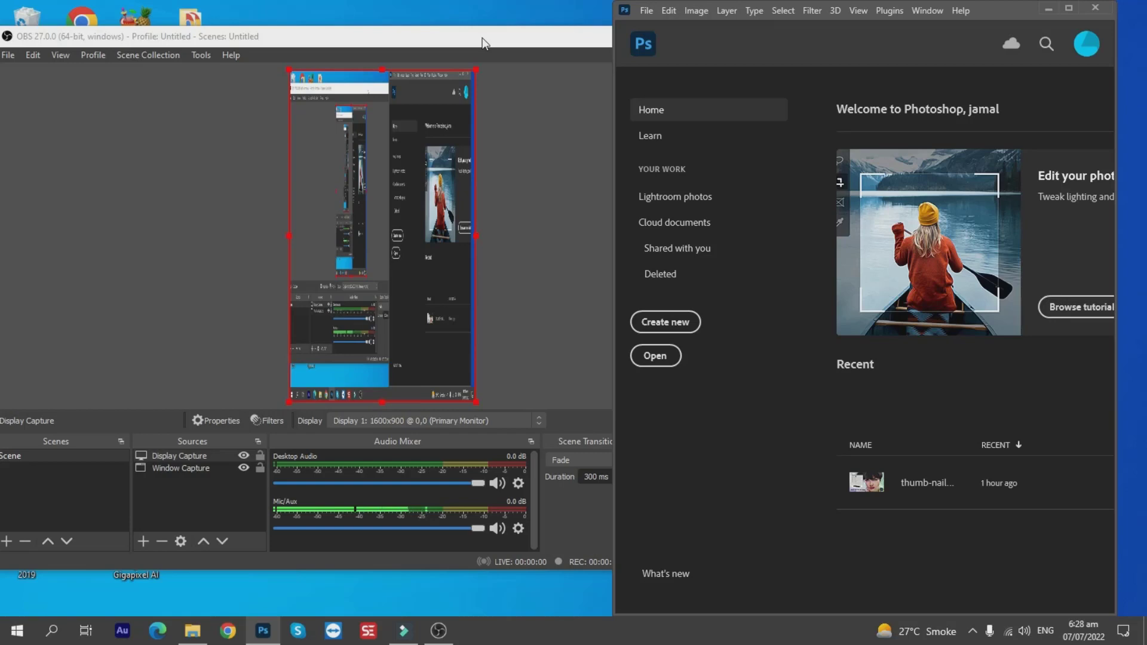
{"action": "left_click", "coordinate": [483, 40]}
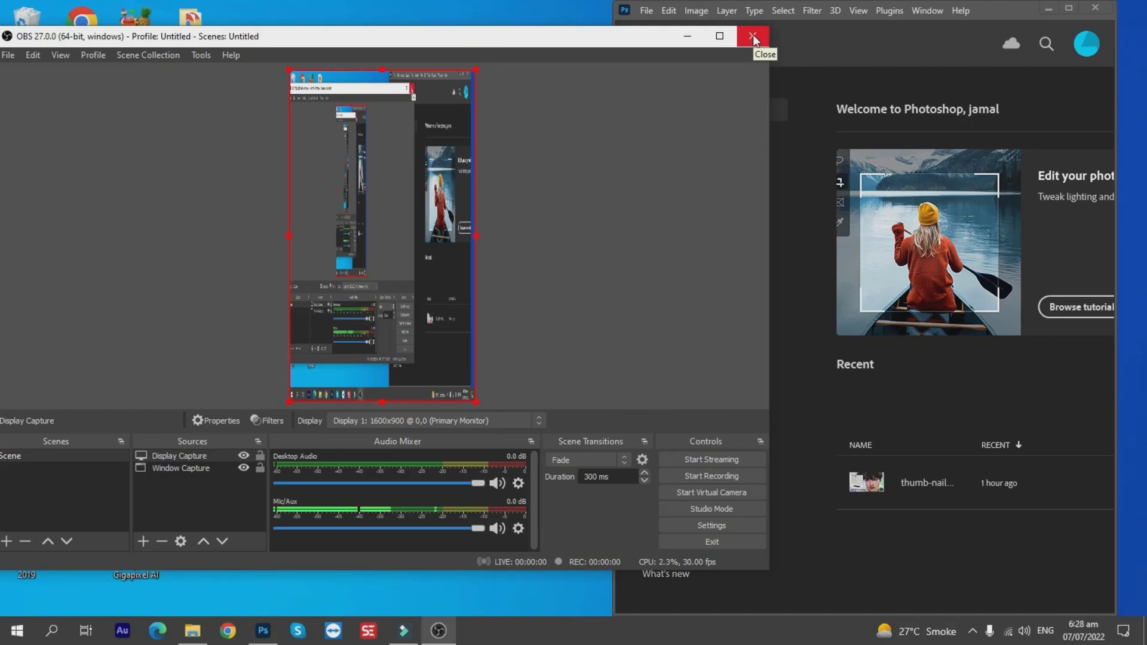
Step: Close OBS, launch Camtasia 2019 as administrator, and start a new blank project
{"action": "left_click", "coordinate": [753, 37]}
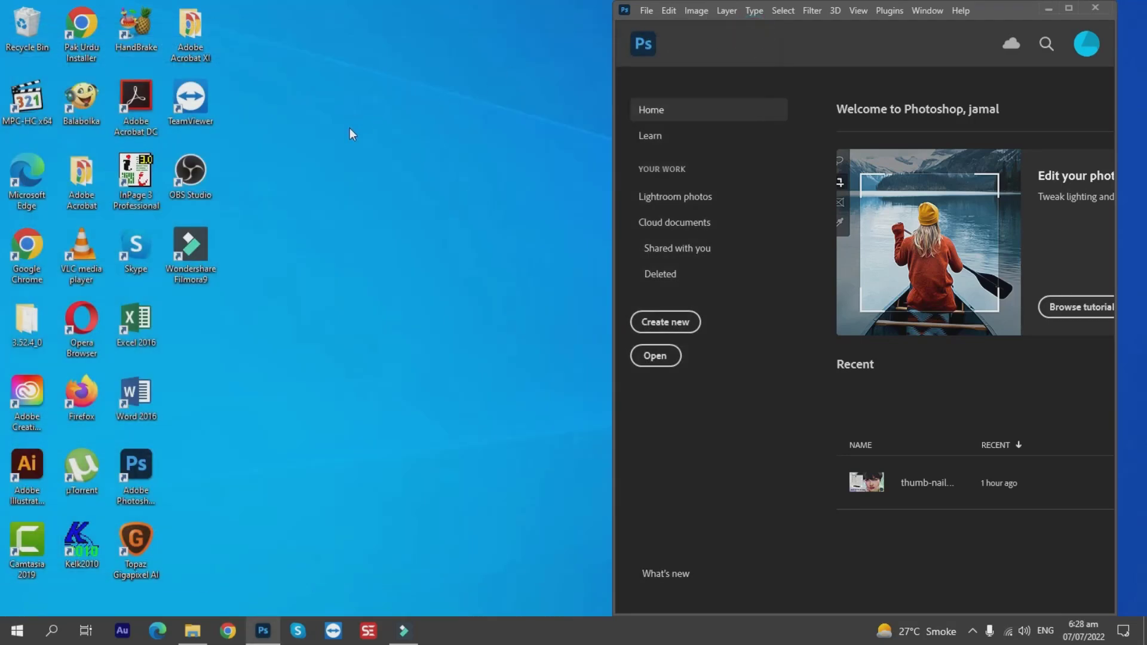
{"action": "right_click", "coordinate": [25, 543]}
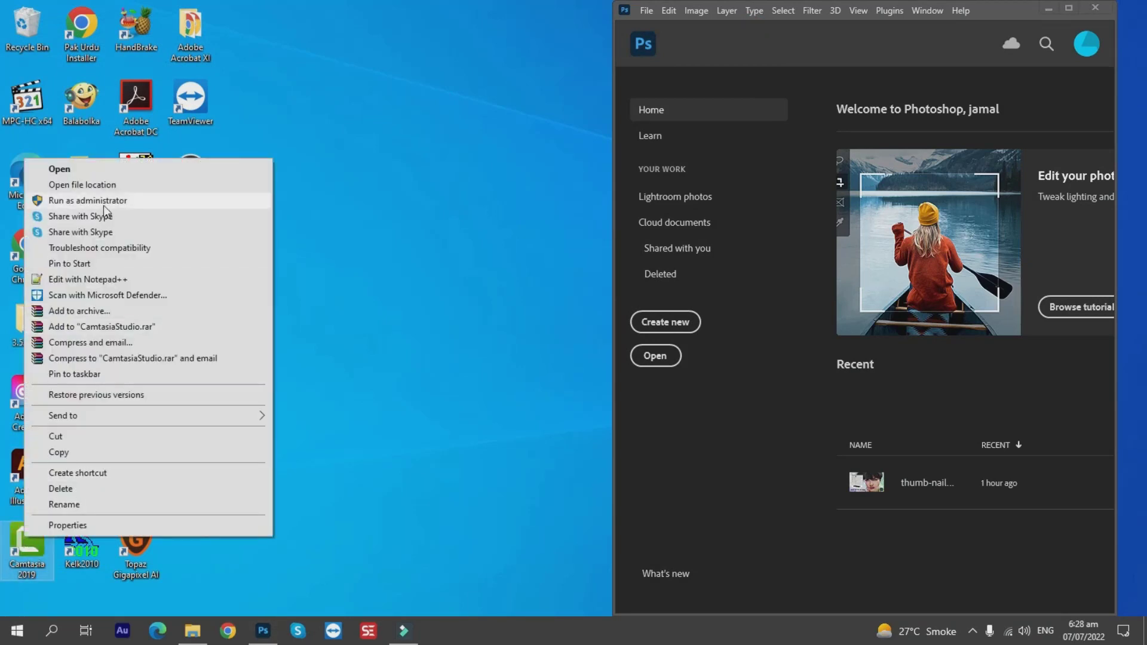
{"action": "left_click", "coordinate": [118, 204]}
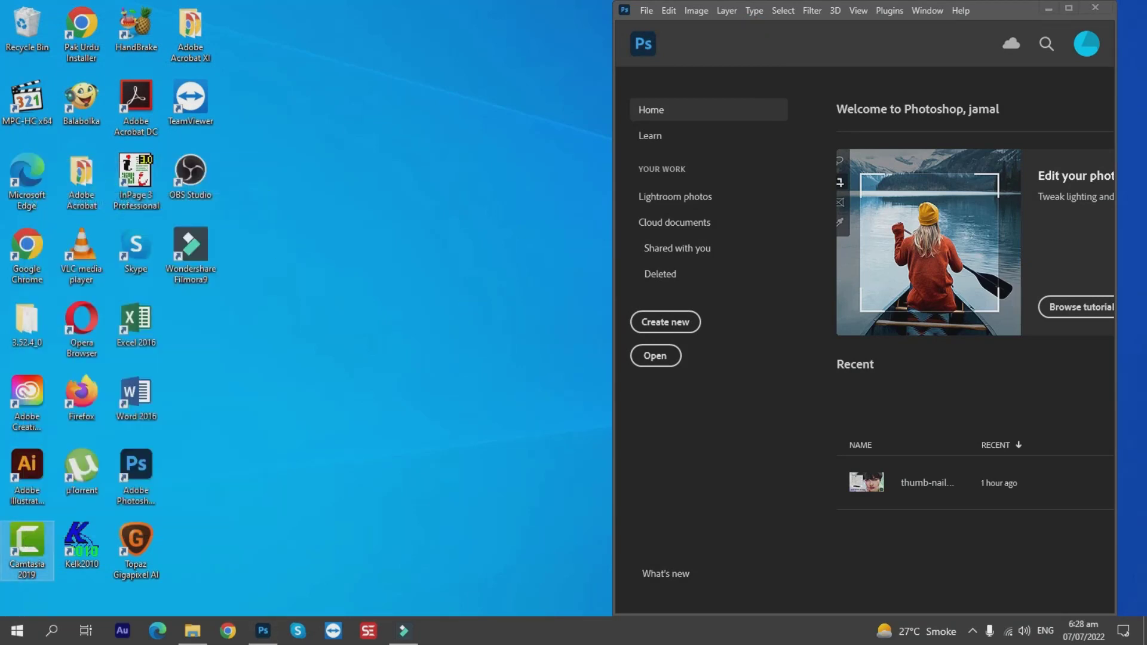
{"action": "left_click", "coordinate": [515, 419]}
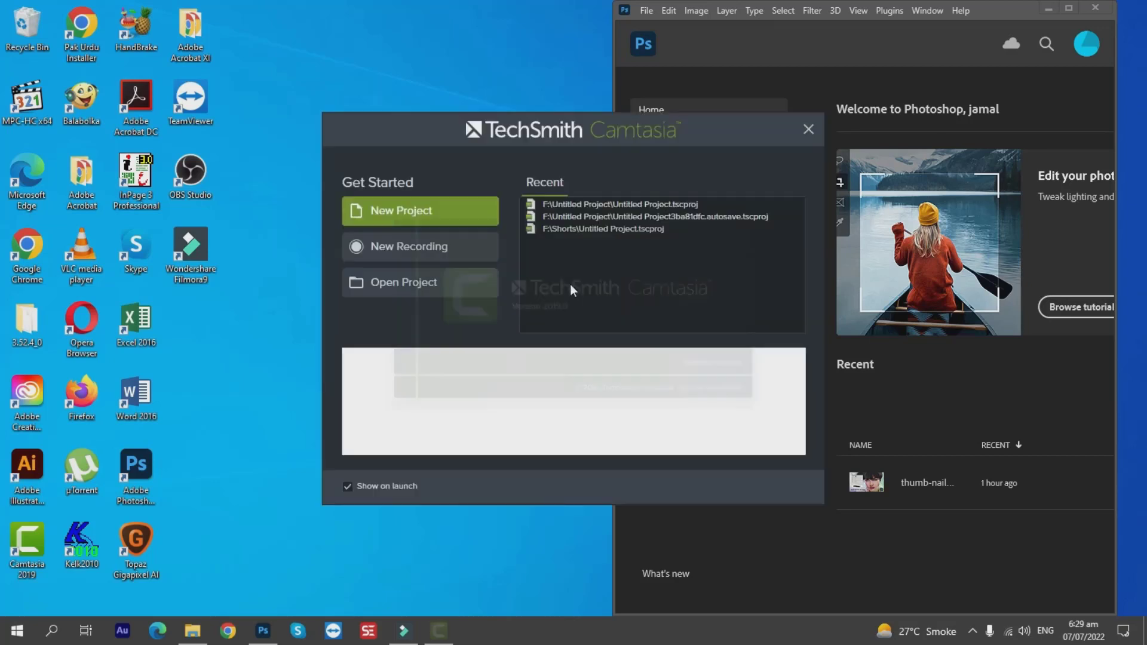
{"action": "left_click", "coordinate": [414, 214]}
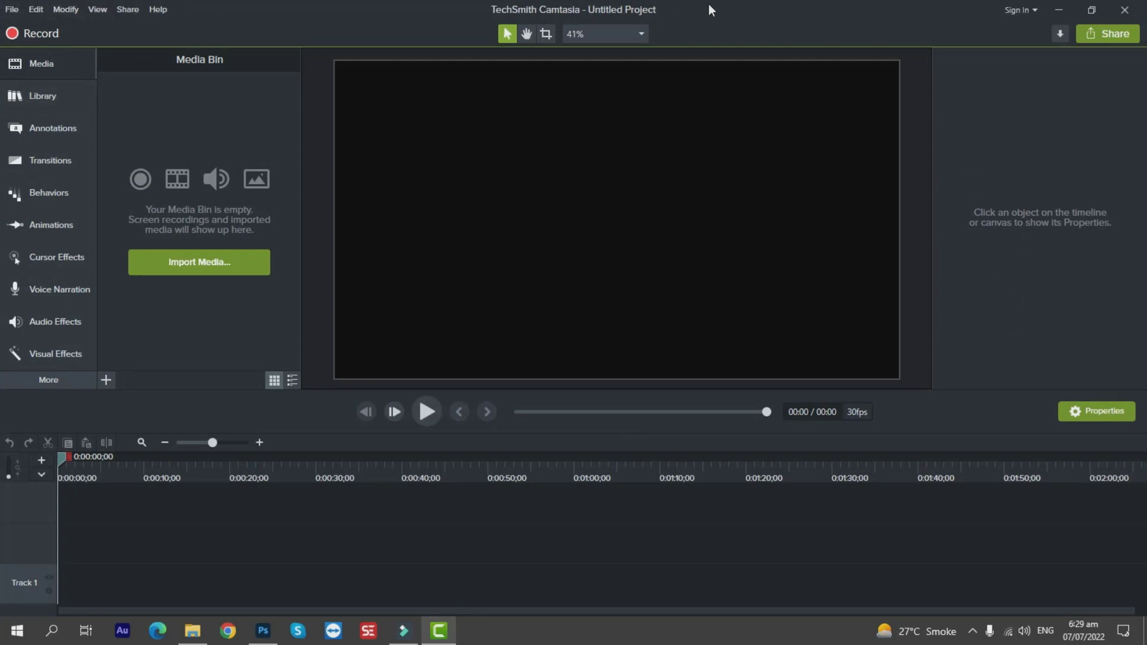
Step: Set Camtasia's project canvas size to Custom, width 700 and height 900
{"action": "left_click", "coordinate": [640, 33]}
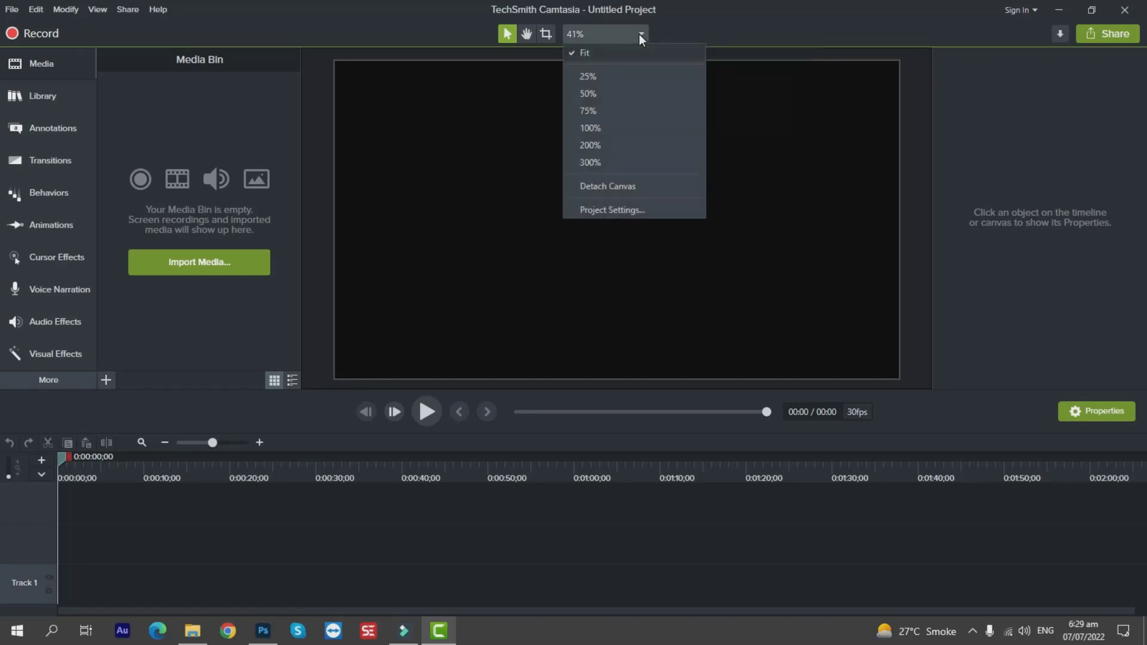
{"action": "left_click", "coordinate": [593, 210]}
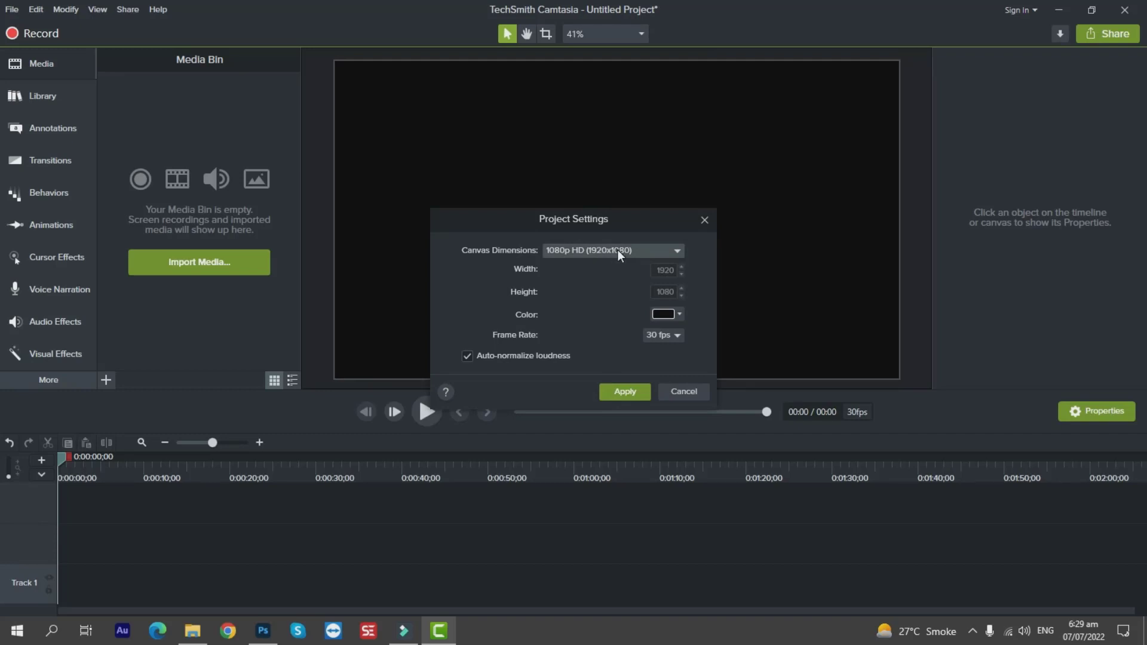
{"action": "left_click", "coordinate": [618, 250]}
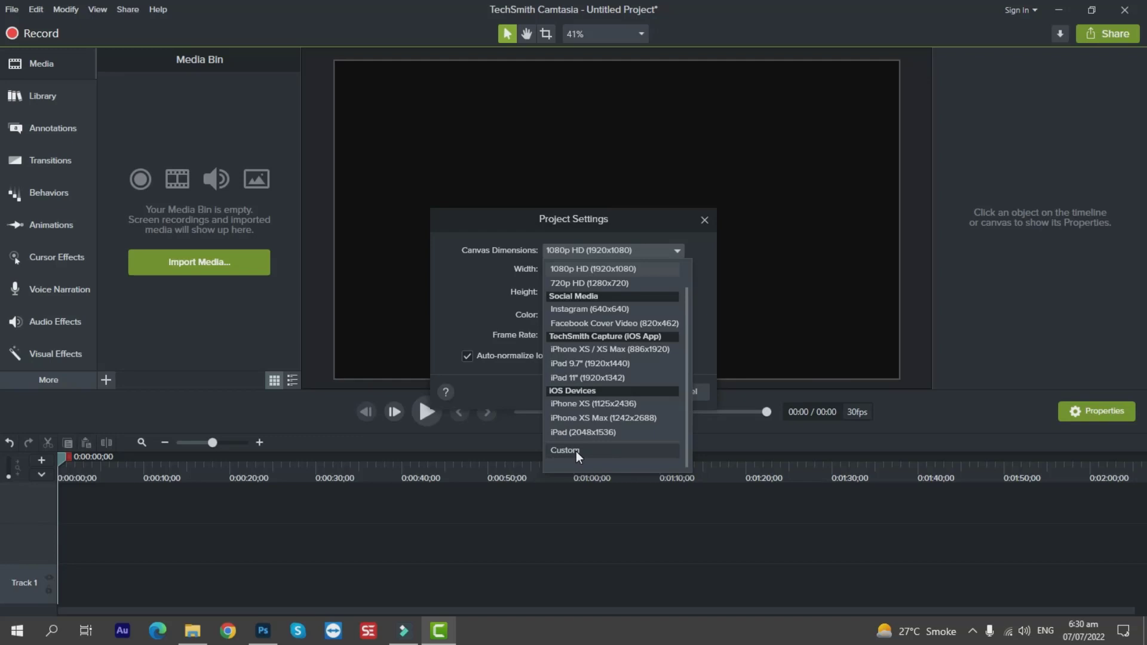
{"action": "left_click", "coordinate": [576, 451]}
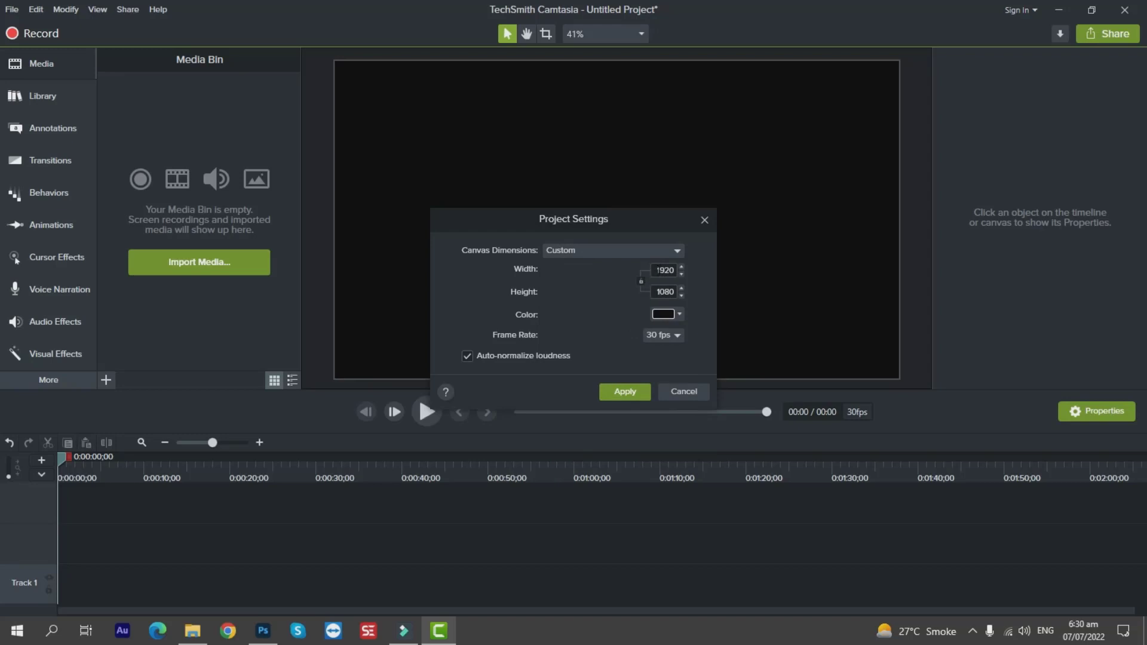
{"action": "key", "text": "Tab"}
{"action": "type", "text": "7"}
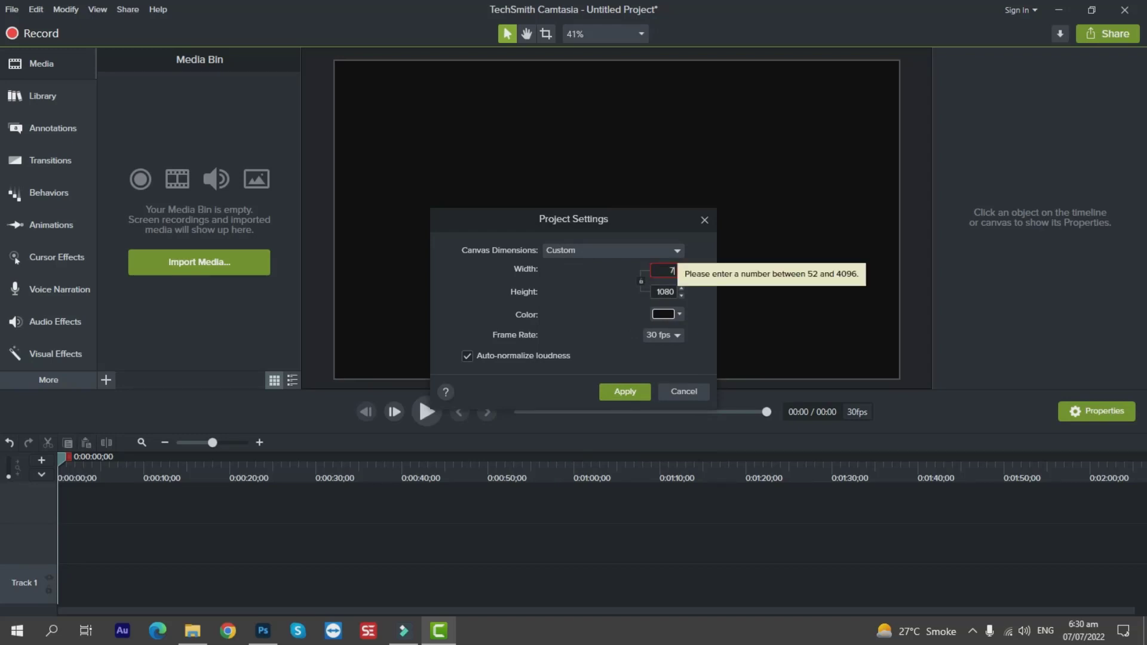
{"action": "type", "text": "00"}
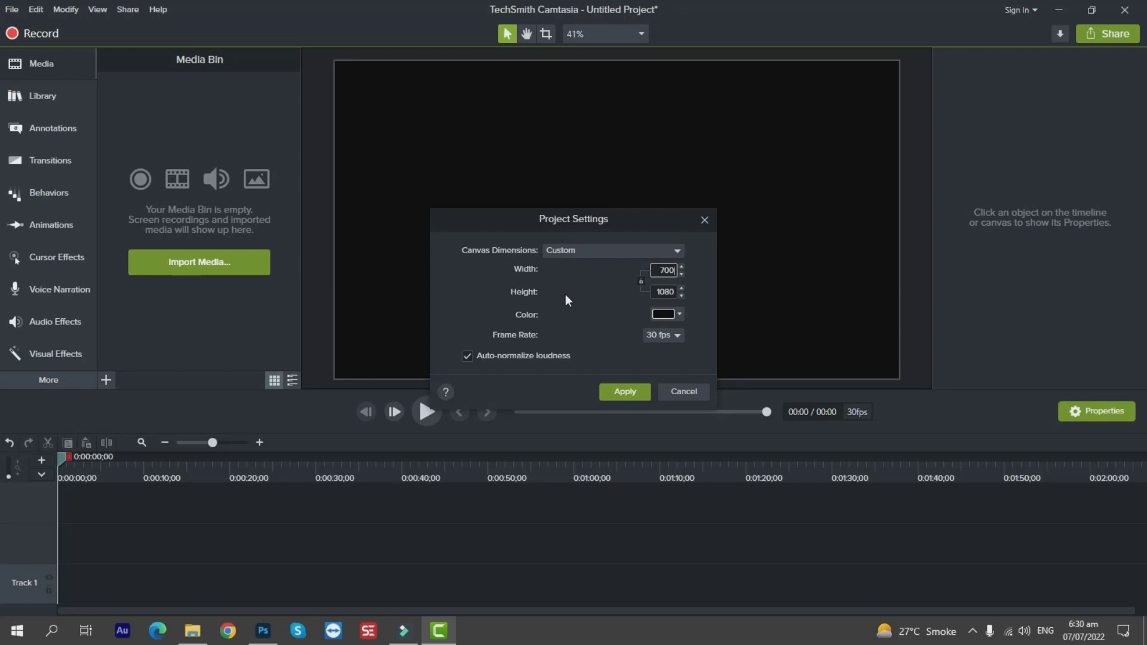
{"action": "double_click", "coordinate": [660, 293]}
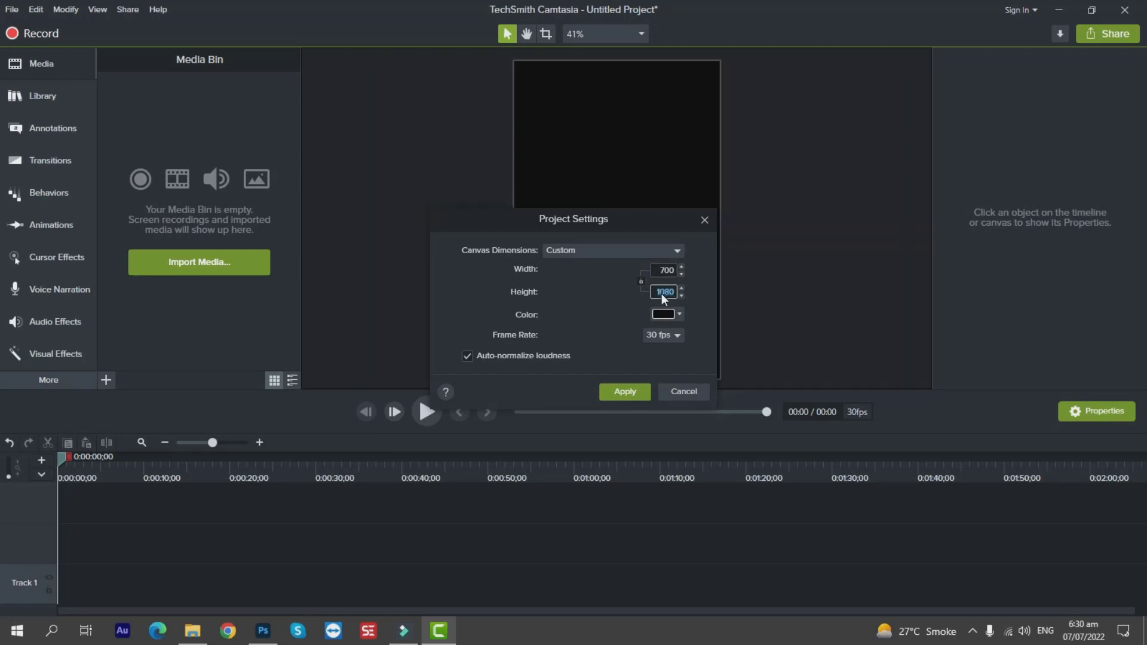
{"action": "type", "text": "900"}
{"action": "double_click", "coordinate": [665, 270]}
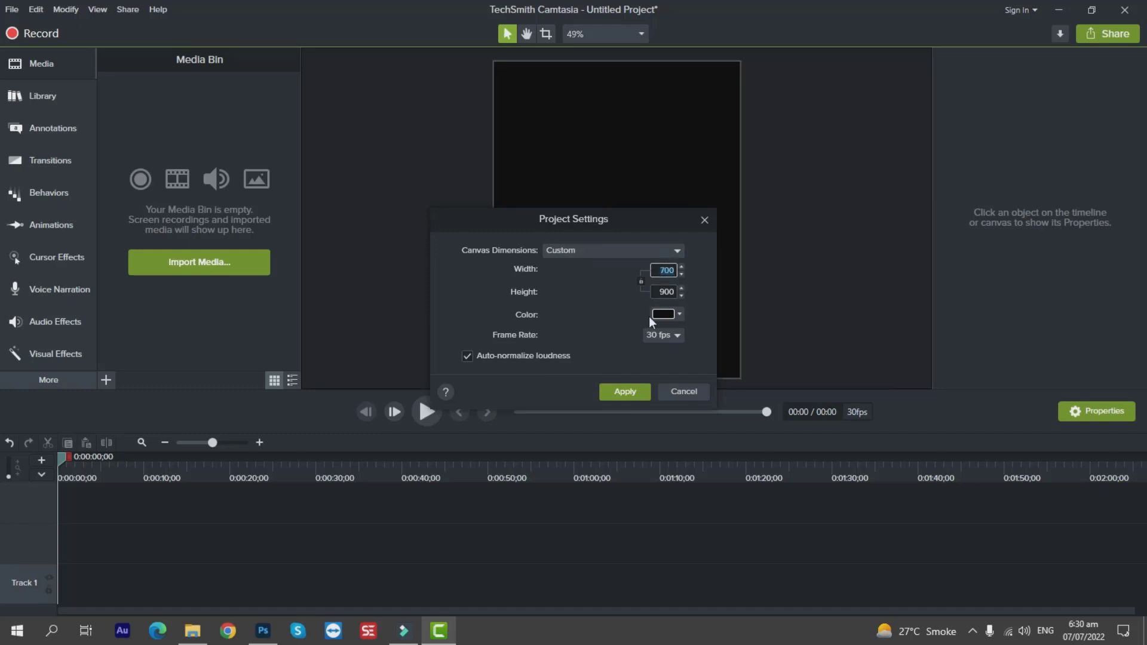
Step: Apply the 700x900 canvas and size a Camtasia Recorder capture area to about 700 wide
{"action": "left_click", "coordinate": [625, 391]}
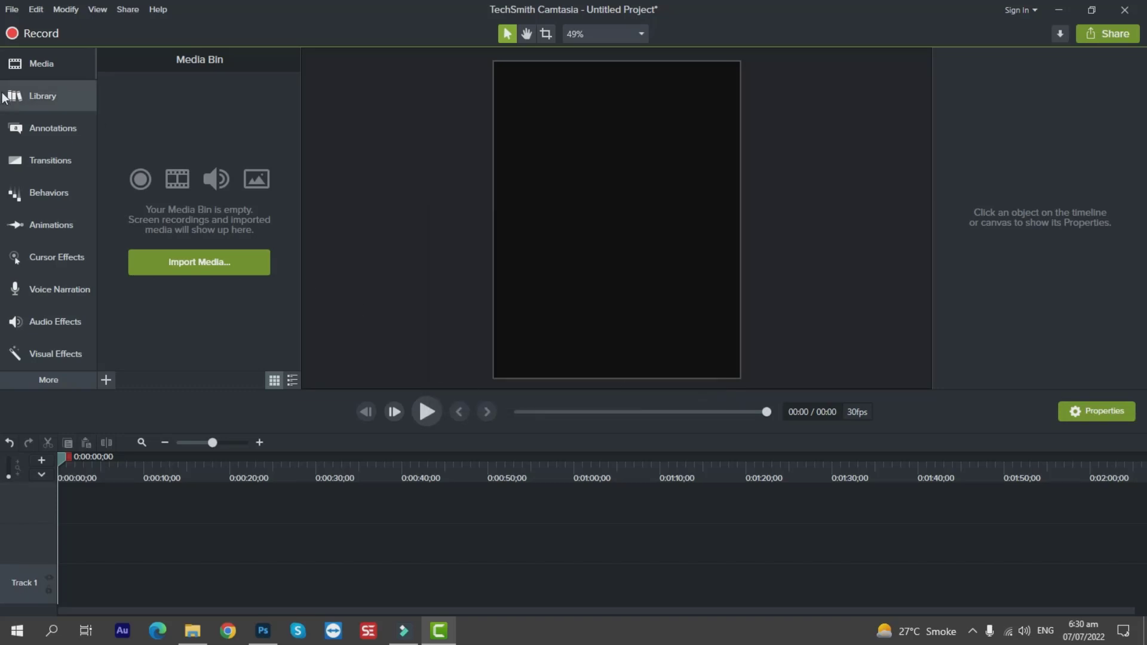
{"action": "left_click", "coordinate": [34, 33]}
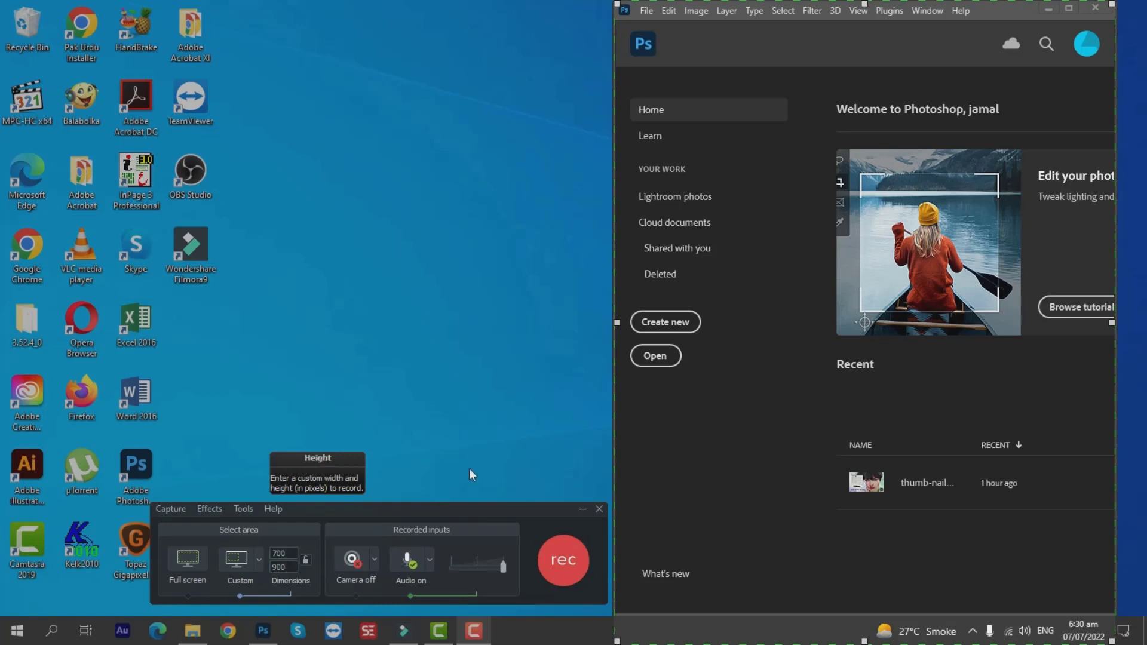
{"action": "mouse_move", "coordinate": [616, 323]}
{"action": "left_mouse_down"}
{"action": "mouse_move", "coordinate": [341, 321]}
{"action": "mouse_move", "coordinate": [613, 312]}
{"action": "left_mouse_up"}
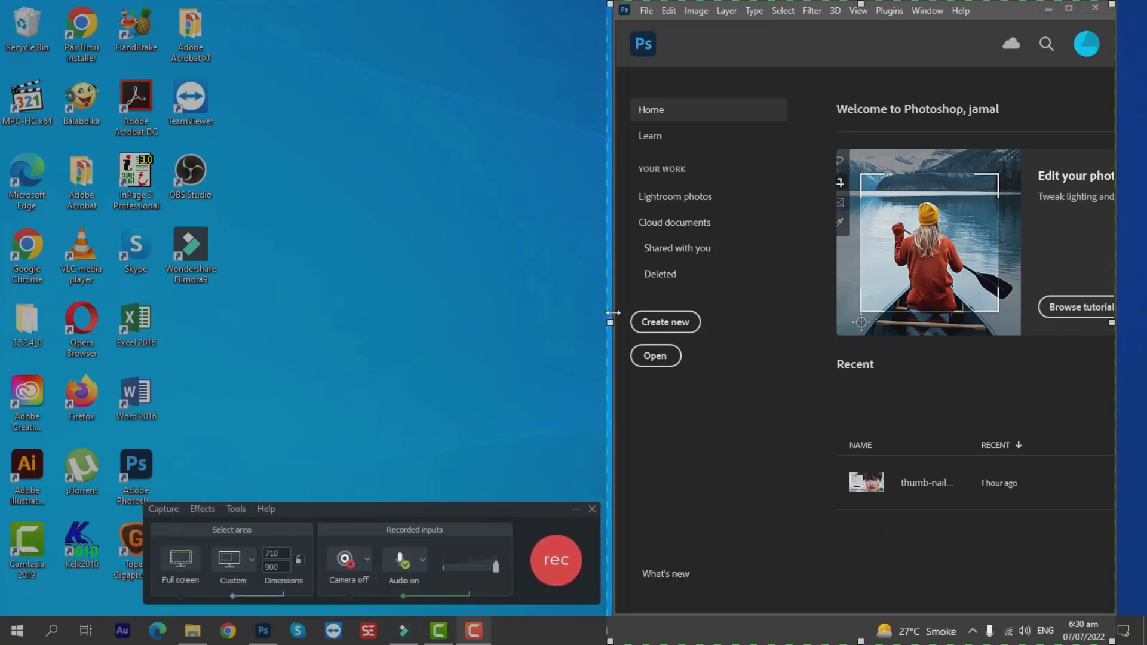
{"action": "left_click_drag", "start_coordinate": [613, 313], "coordinate": [620, 311]}
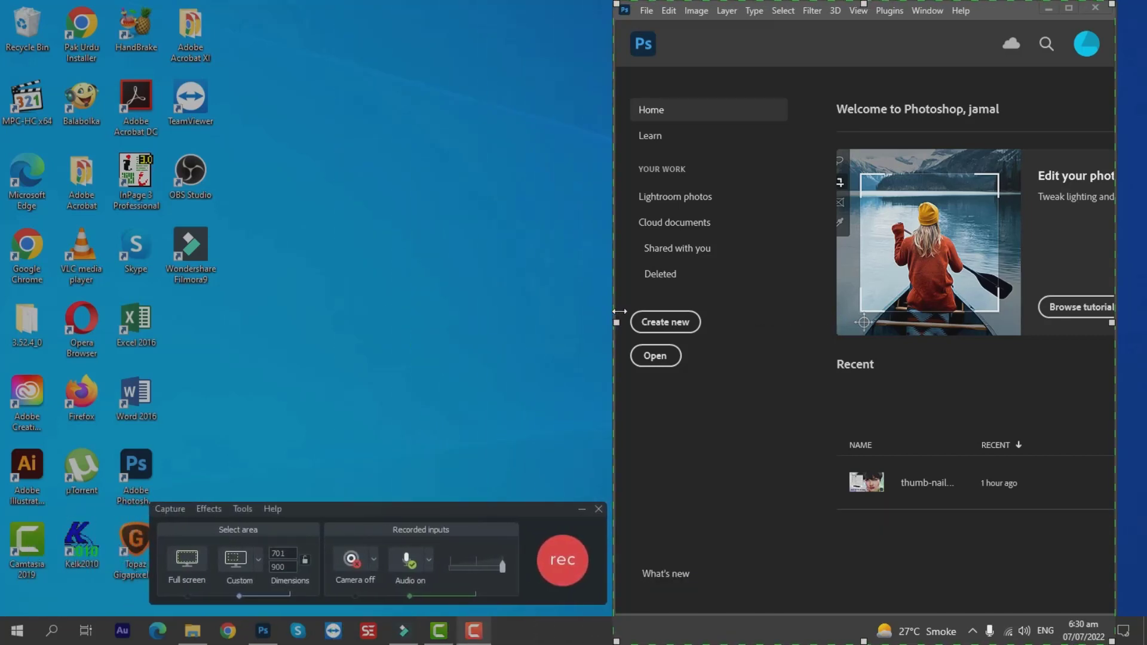
{"action": "left_click", "coordinate": [1070, 8]}
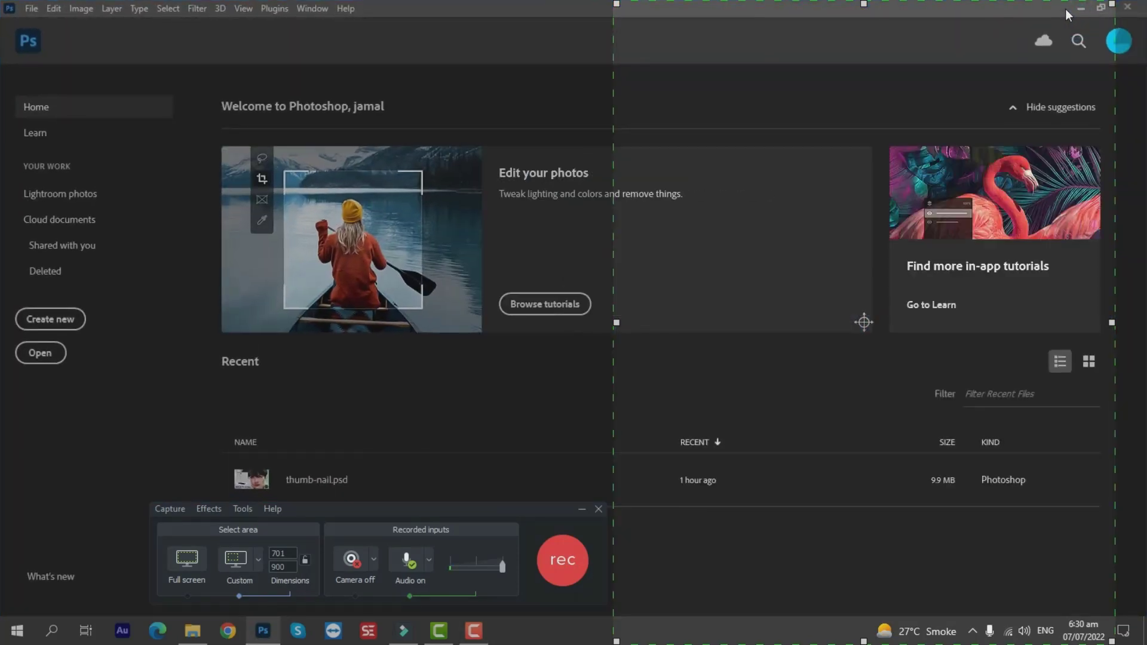
{"action": "left_click", "coordinate": [1102, 8]}
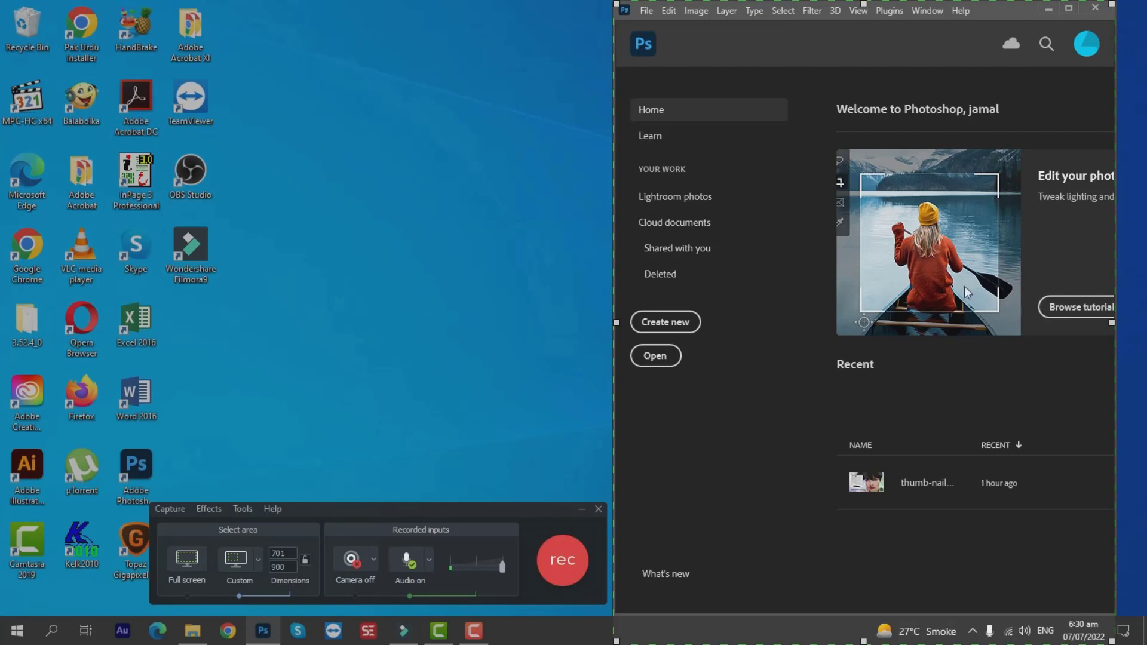
{"action": "left_click_drag", "start_coordinate": [1112, 323], "coordinate": [1112, 325]}
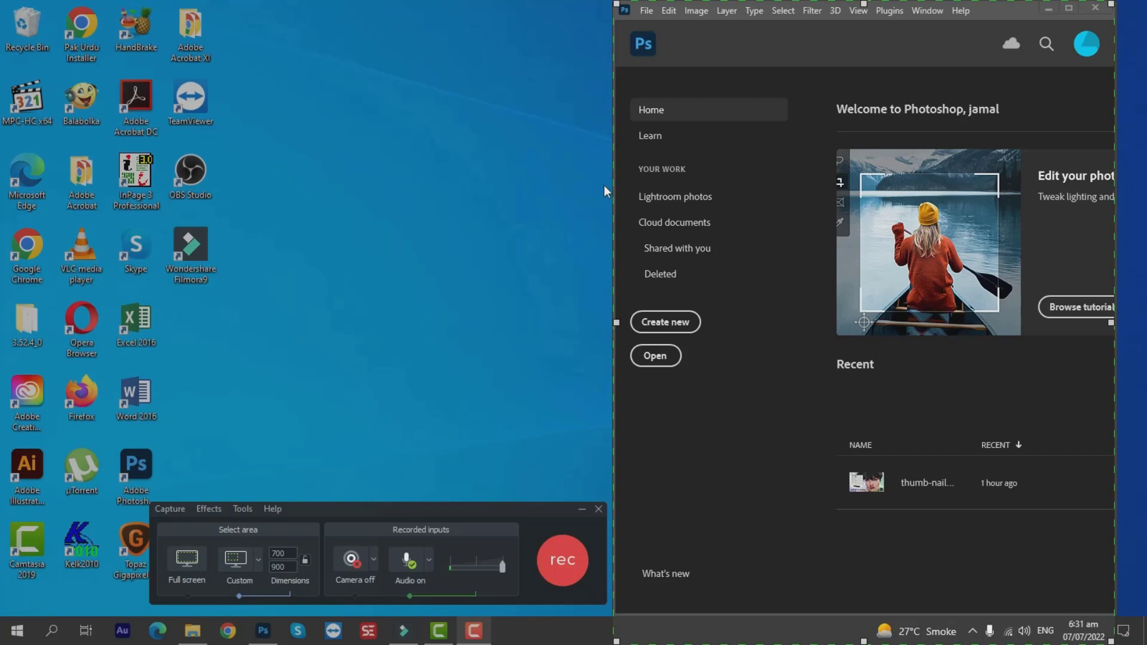
Step: Widen the Photoshop window so its edge aligns with the recording area
{"action": "left_click", "coordinate": [614, 214]}
{"action": "left_click_drag", "start_coordinate": [614, 214], "coordinate": [554, 214]}
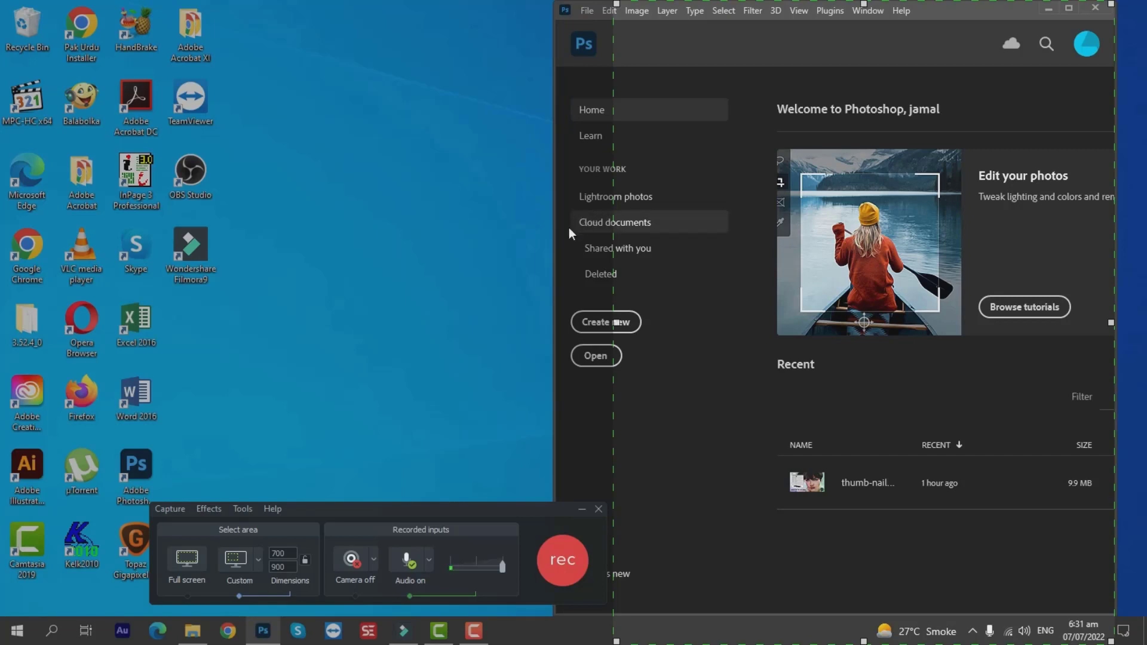
{"action": "left_click_drag", "start_coordinate": [555, 239], "coordinate": [613, 241]}
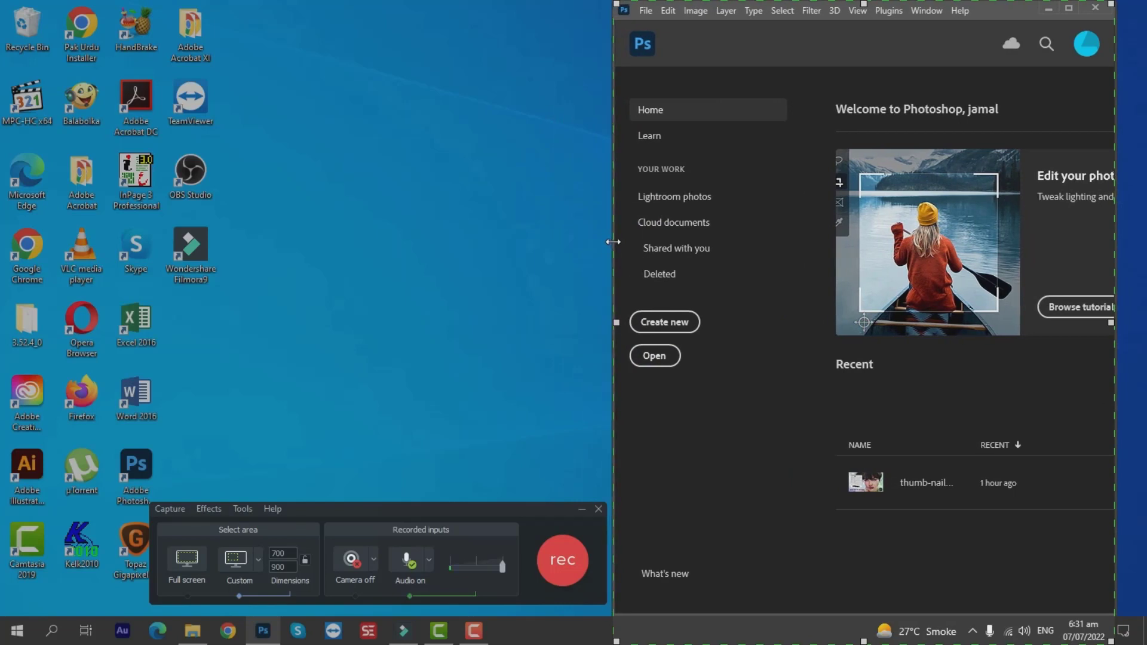
Step: Create a new 598 × 29 px Untitled-1 Photoshop document and set the brush mode to Normal
{"action": "left_click", "coordinate": [727, 11]}
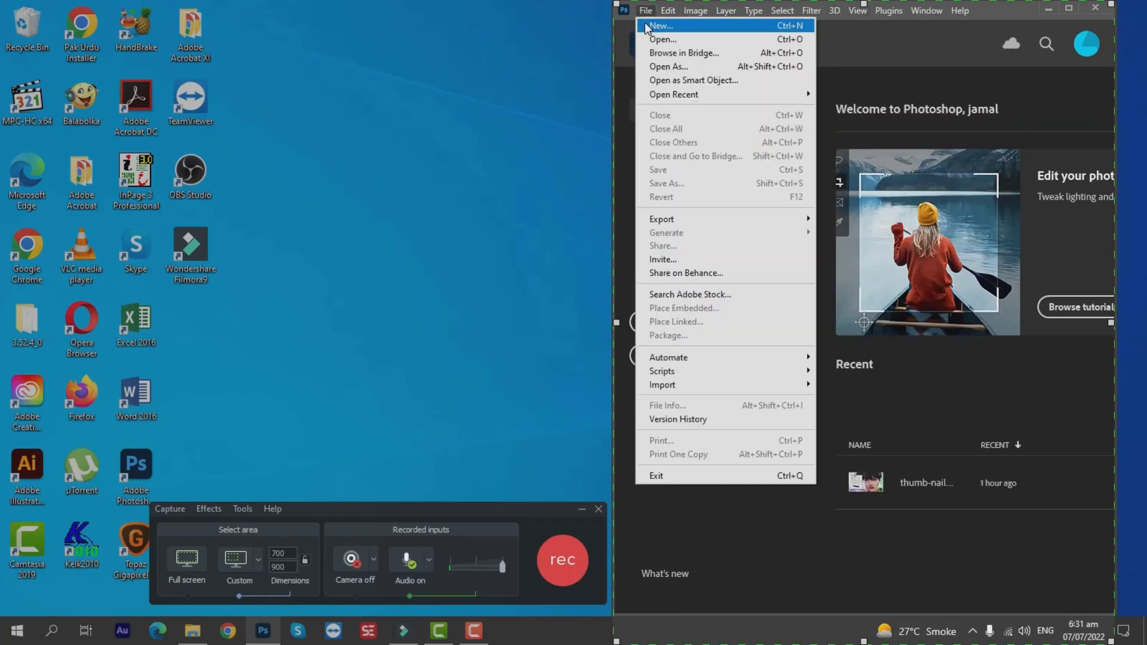
{"action": "left_click", "coordinate": [648, 24]}
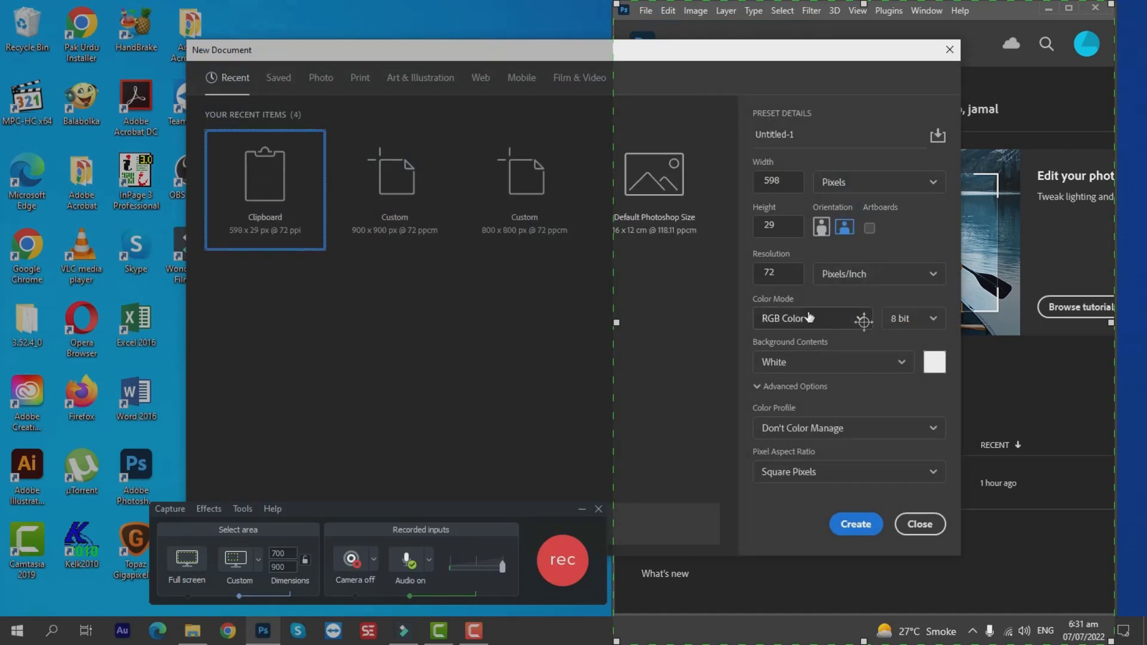
{"action": "left_click_drag", "start_coordinate": [679, 54], "coordinate": [796, 63]}
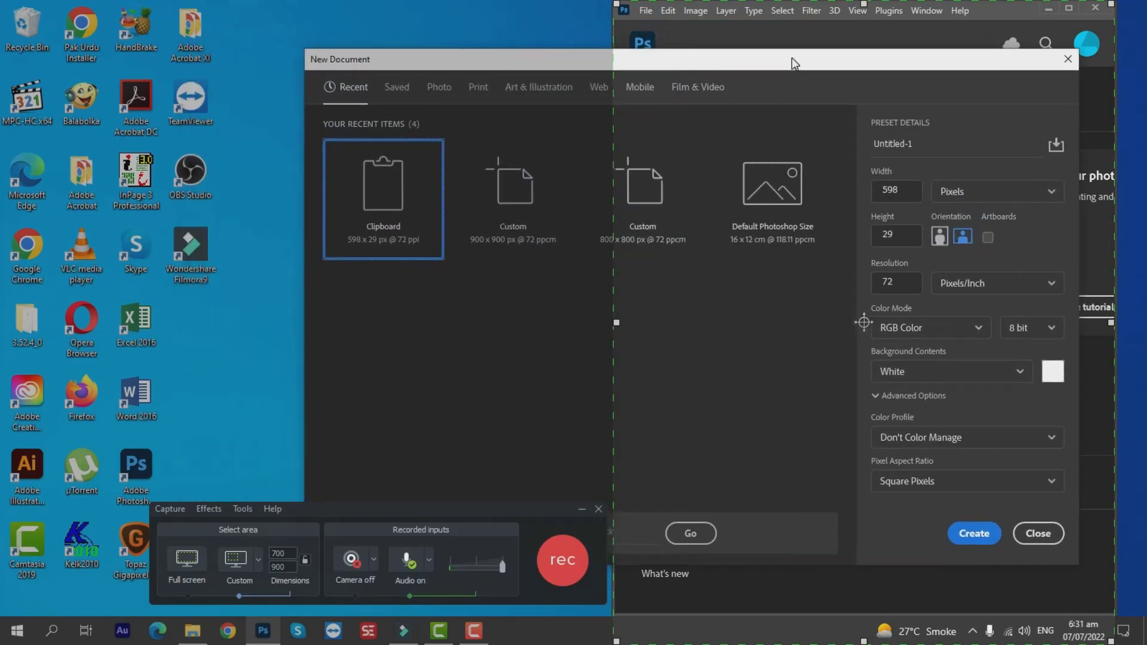
{"action": "left_click", "coordinate": [976, 533]}
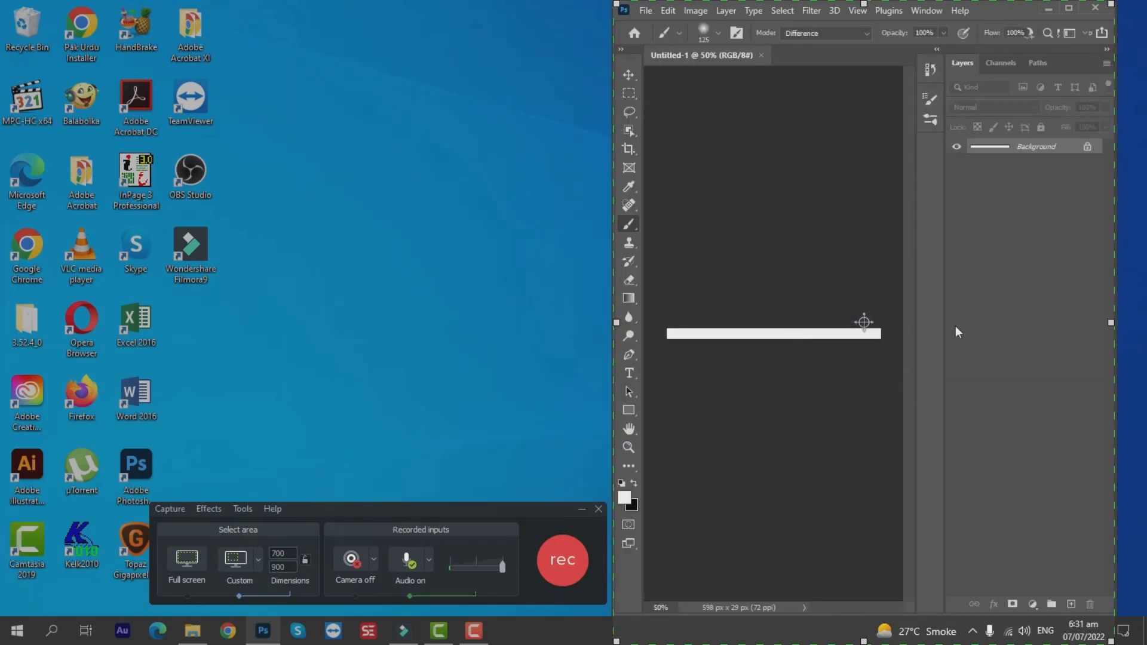
{"action": "left_click", "coordinate": [803, 33]}
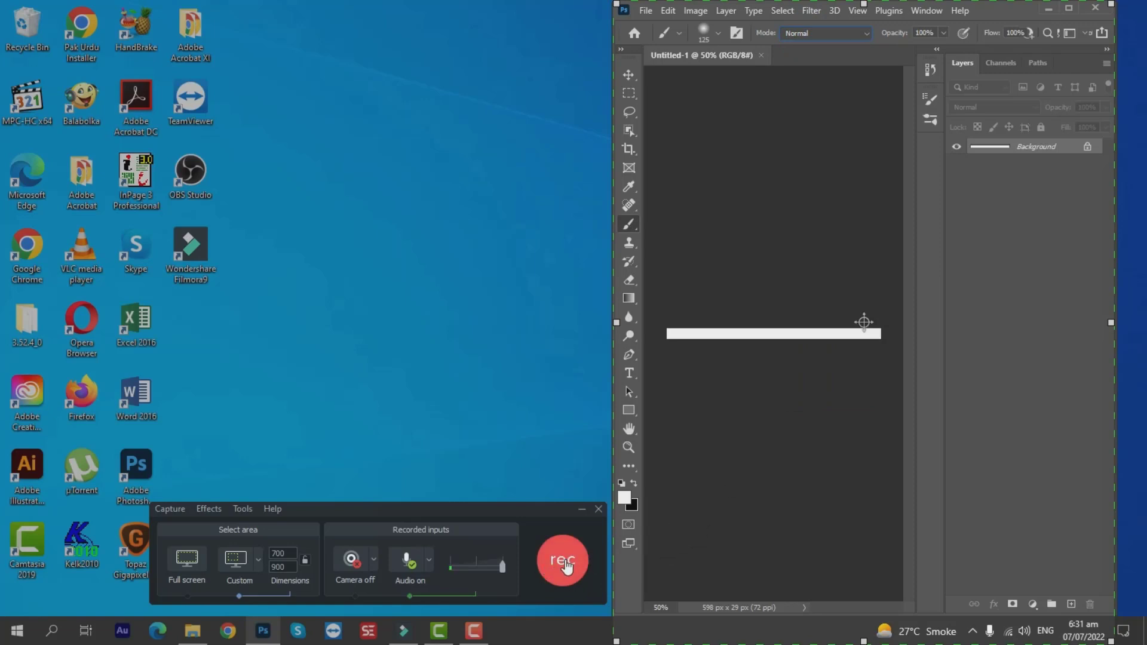
Step: Start recording the 700 × 900 area and paint on the Untitled-1 canvas
{"action": "left_click", "coordinate": [568, 565]}
{"action": "left_click", "coordinate": [724, 512]}
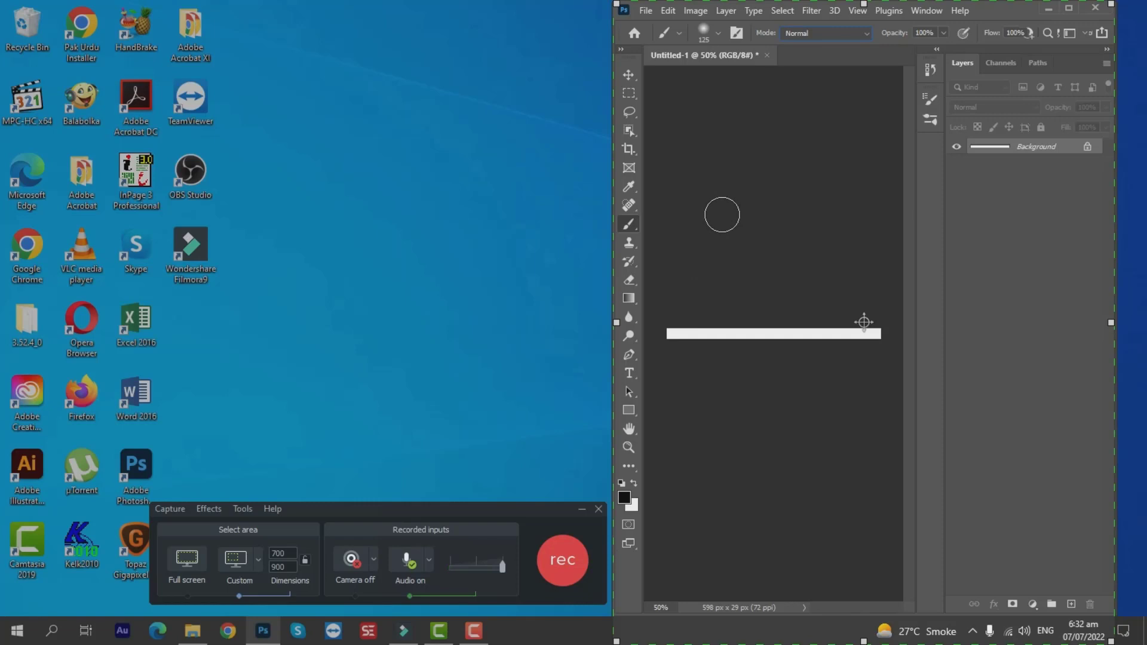
{"action": "left_click", "coordinate": [780, 12]}
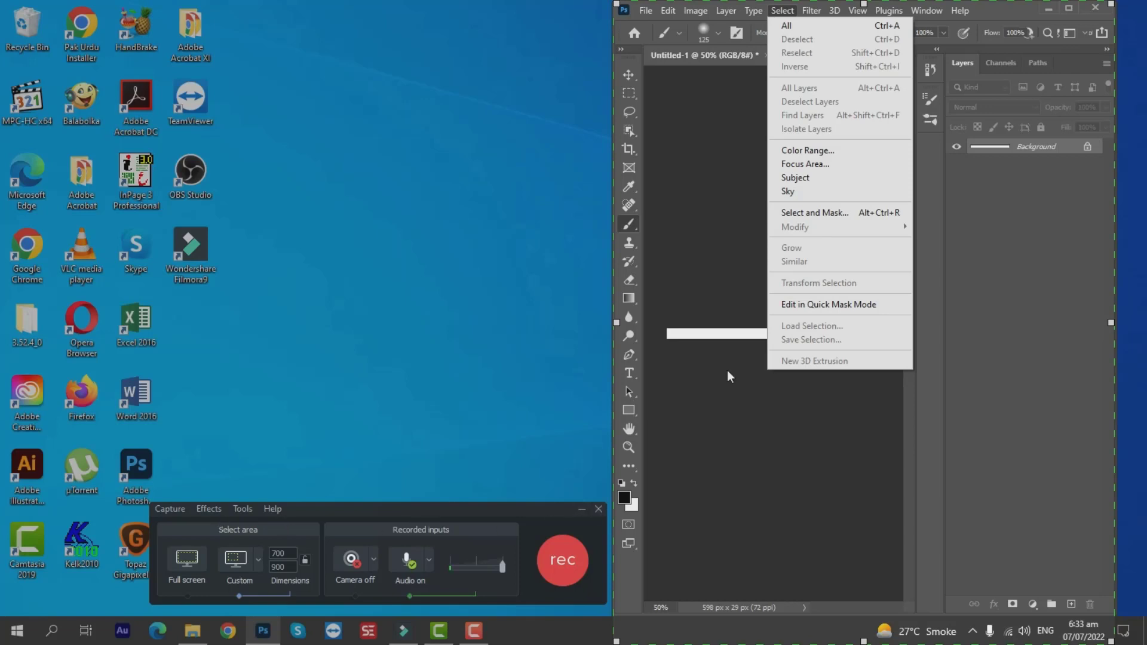
{"action": "left_click", "coordinate": [774, 461]}
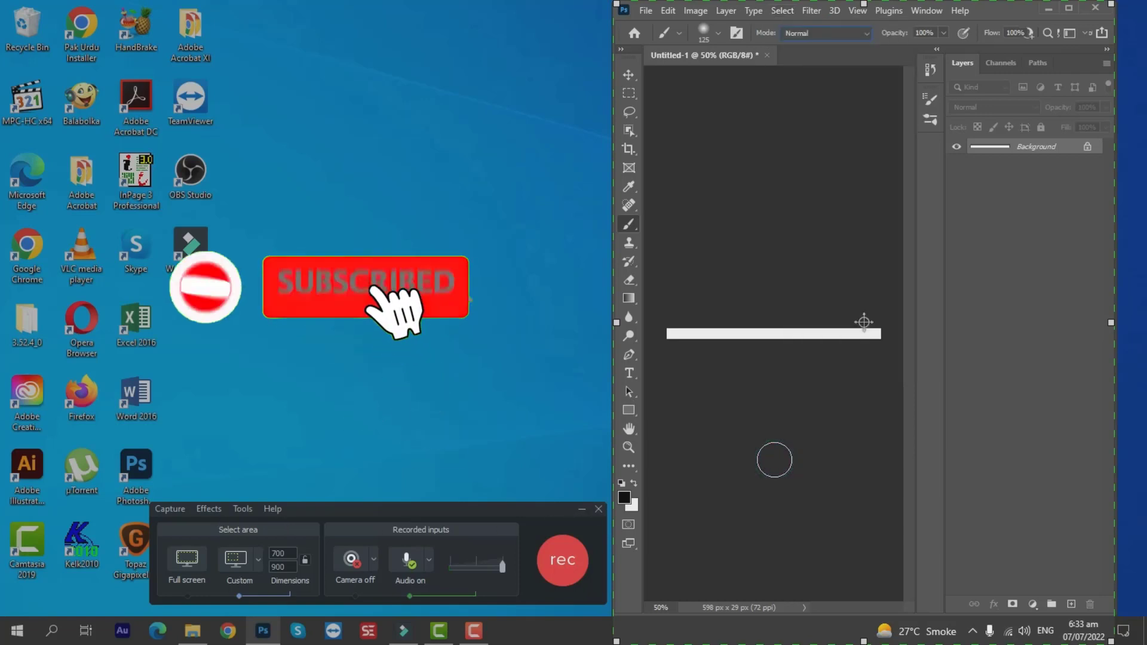